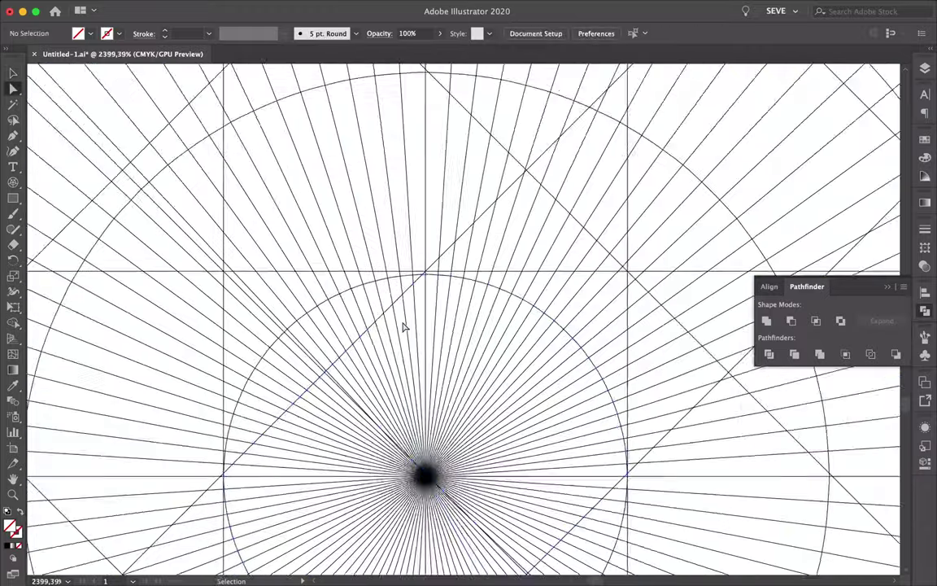
- Zoom around the outlined radial grid and select one of its wedge pieces
{"action": "scroll", "coordinate": [404, 327], "scroll_direction": "down", "scroll_amount": 5}
{"action": "scroll", "coordinate": [469, 450], "scroll_direction": "down", "scroll_amount": 5}
{"action": "scroll", "coordinate": [443, 320], "scroll_direction": "down", "scroll_amount": 3}
{"action": "scroll", "coordinate": [473, 297], "scroll_direction": "down", "scroll_amount": 5}
{"action": "scroll", "coordinate": [467, 297], "scroll_direction": "up", "scroll_amount": 10}
{"action": "left_click", "coordinate": [480, 204]}
- Delete the selected wedge piece, then marquee-select the points on the two arcs
{"action": "key", "text": "Delete"}
{"action": "left_click_drag", "start_coordinate": [359, 214], "coordinate": [398, 254]}
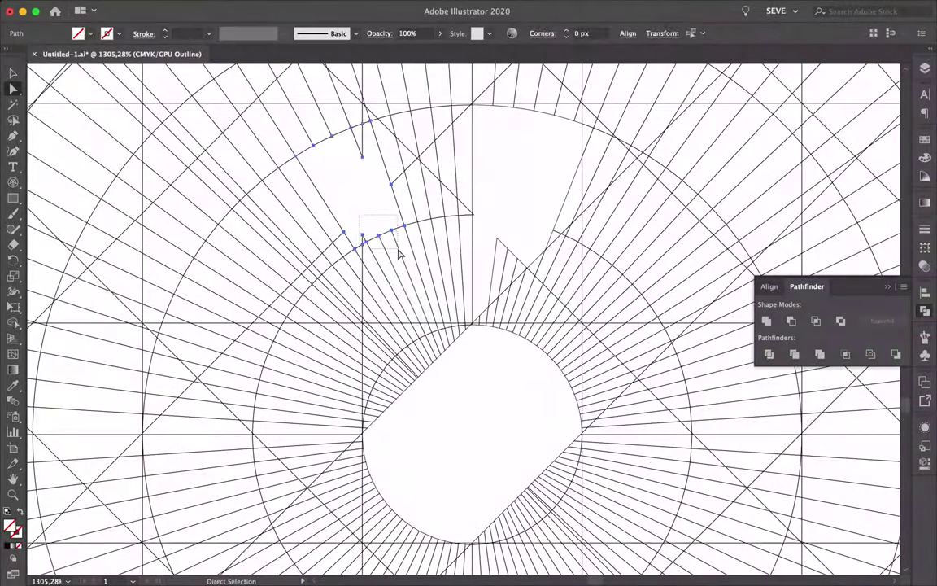
{"action": "scroll", "coordinate": [398, 254], "scroll_direction": "up", "scroll_amount": 3}
{"action": "scroll", "coordinate": [465, 387], "scroll_direction": "down", "scroll_amount": 5}
{"action": "scroll", "coordinate": [391, 299], "scroll_direction": "up", "scroll_amount": 3}
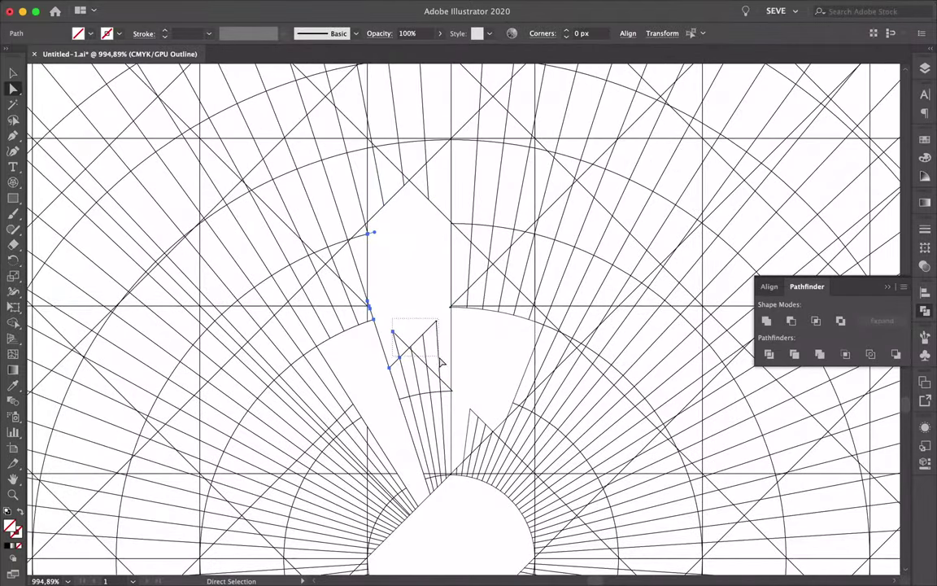
{"action": "left_click", "coordinate": [440, 361]}
{"action": "scroll", "coordinate": [471, 293], "scroll_direction": "up", "scroll_amount": 3}
{"action": "scroll", "coordinate": [388, 328], "scroll_direction": "down", "scroll_amount": 3}
{"action": "scroll", "coordinate": [483, 241], "scroll_direction": "up", "scroll_amount": 3}
{"action": "scroll", "coordinate": [578, 118], "scroll_direction": "down", "scroll_amount": 4}
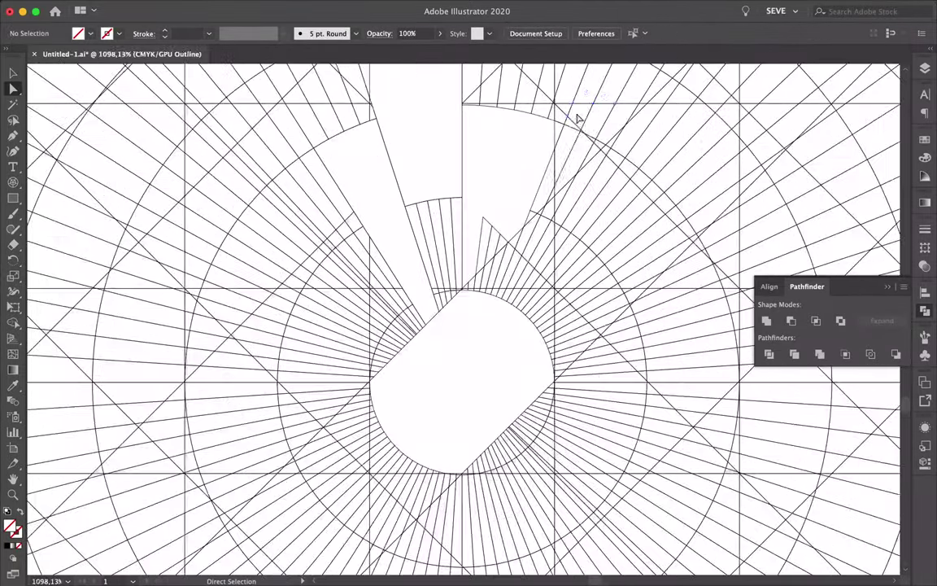
- Select anchor points of leftover segments near the centre for removal
{"action": "left_click", "coordinate": [571, 161]}
{"action": "scroll", "coordinate": [571, 161], "scroll_direction": "down", "scroll_amount": 5}
{"action": "scroll", "coordinate": [620, 157], "scroll_direction": "up", "scroll_amount": 5}
{"action": "scroll", "coordinate": [446, 309], "scroll_direction": "up", "scroll_amount": 2}
{"action": "left_click", "coordinate": [446, 308]}
{"action": "scroll", "coordinate": [446, 309], "scroll_direction": "down", "scroll_amount": 5}
{"action": "scroll", "coordinate": [440, 336], "scroll_direction": "up", "scroll_amount": 4}
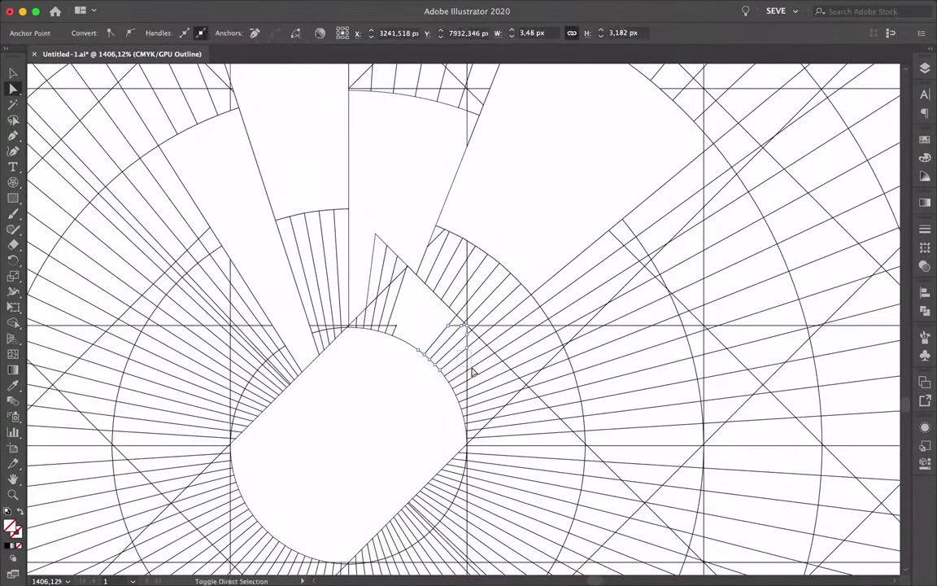
{"action": "scroll", "coordinate": [483, 412], "scroll_direction": "up", "scroll_amount": 5}
{"action": "left_click", "coordinate": [481, 402]}
- Pick a tiny leftover anchor and marquee-select a leftover fragment's points
{"action": "scroll", "coordinate": [346, 235], "scroll_direction": "down", "scroll_amount": 4}
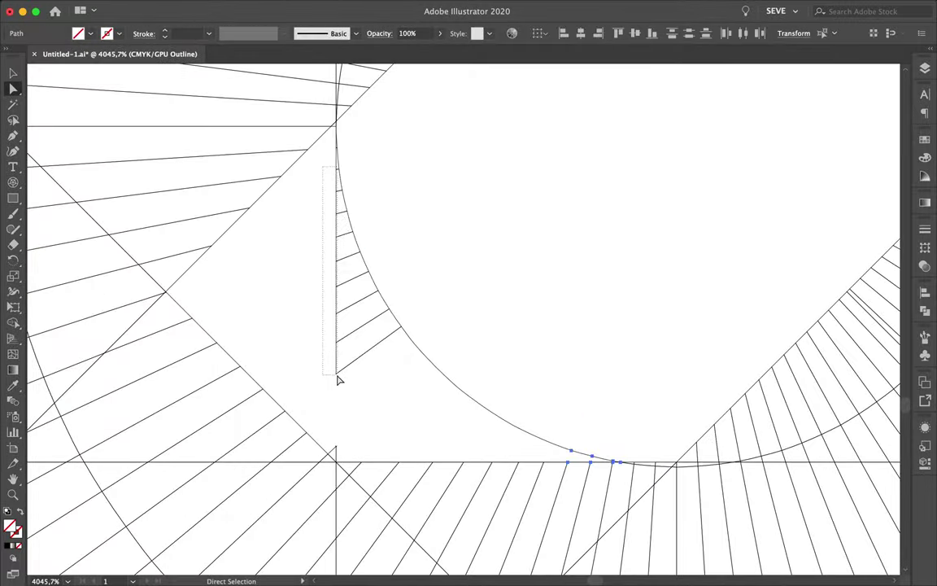
{"action": "scroll", "coordinate": [383, 350], "scroll_direction": "down", "scroll_amount": 3}
{"action": "scroll", "coordinate": [389, 360], "scroll_direction": "down", "scroll_amount": 3}
{"action": "scroll", "coordinate": [464, 418], "scroll_direction": "up", "scroll_amount": 3}
{"action": "scroll", "coordinate": [468, 388], "scroll_direction": "up", "scroll_amount": 2}
{"action": "scroll", "coordinate": [468, 399], "scroll_direction": "up", "scroll_amount": 2}
{"action": "left_click", "coordinate": [469, 425]}
{"action": "scroll", "coordinate": [435, 310], "scroll_direction": "up", "scroll_amount": 5}
{"action": "scroll", "coordinate": [578, 272], "scroll_direction": "down", "scroll_amount": 4}
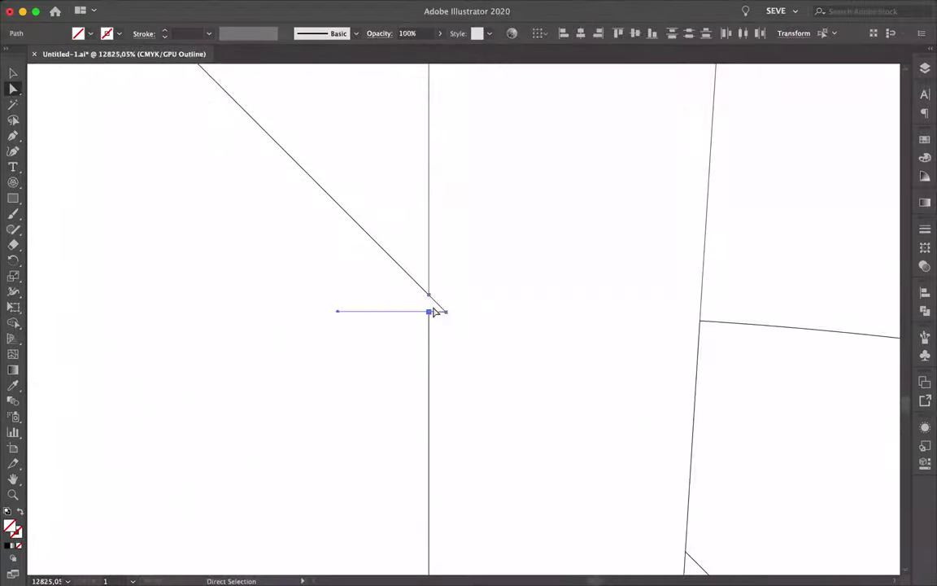
{"action": "scroll", "coordinate": [482, 438], "scroll_direction": "up", "scroll_amount": 4}
{"action": "scroll", "coordinate": [602, 389], "scroll_direction": "down", "scroll_amount": 4}
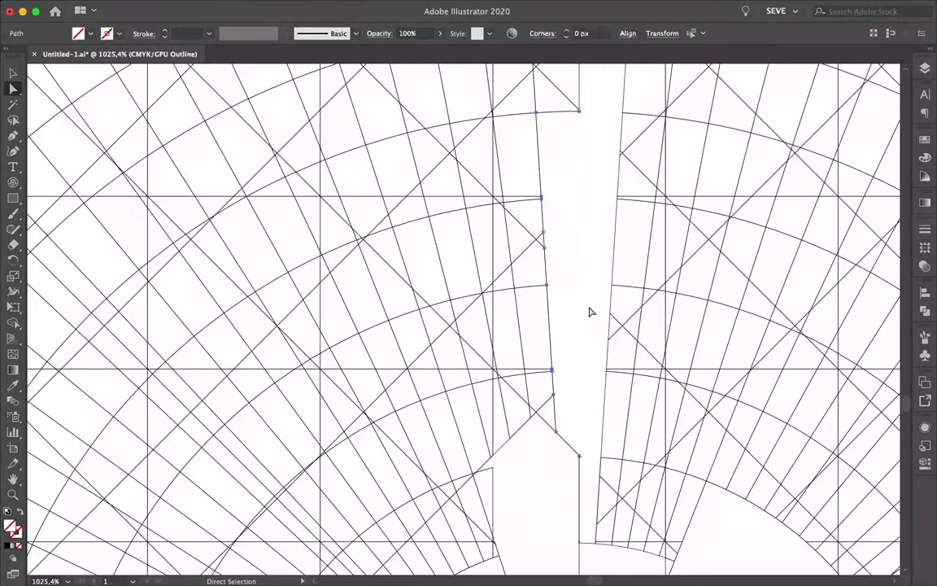
{"action": "scroll", "coordinate": [630, 518], "scroll_direction": "up", "scroll_amount": 3}
{"action": "left_click_drag", "start_coordinate": [536, 341], "coordinate": [644, 444]}
- Marquee-select a small stray piece's anchors and another piece's corner point
{"action": "scroll", "coordinate": [586, 432], "scroll_direction": "down", "scroll_amount": 2}
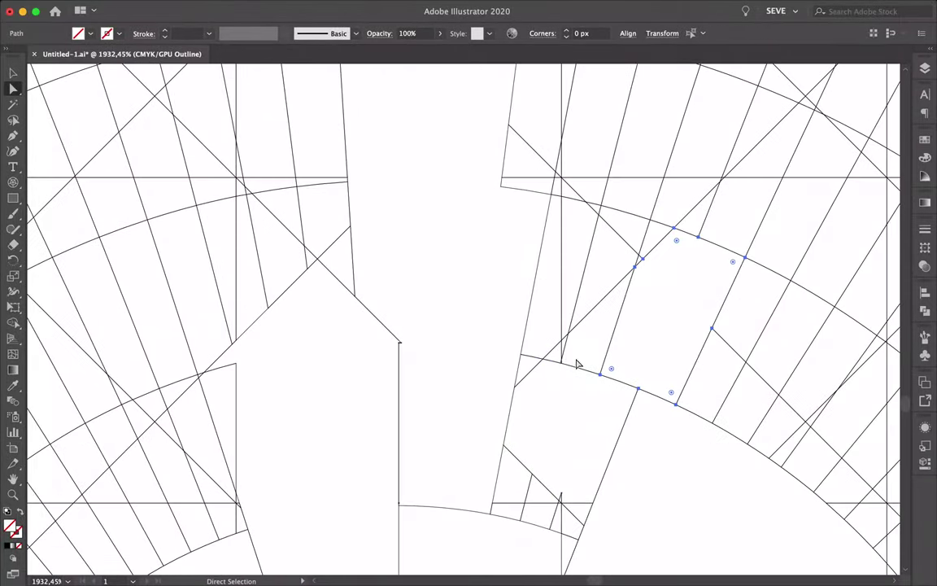
{"action": "scroll", "coordinate": [560, 502], "scroll_direction": "up", "scroll_amount": 4}
{"action": "scroll", "coordinate": [628, 303], "scroll_direction": "down", "scroll_amount": 2}
{"action": "scroll", "coordinate": [638, 266], "scroll_direction": "up", "scroll_amount": 2}
{"action": "scroll", "coordinate": [627, 305], "scroll_direction": "up", "scroll_amount": 2}
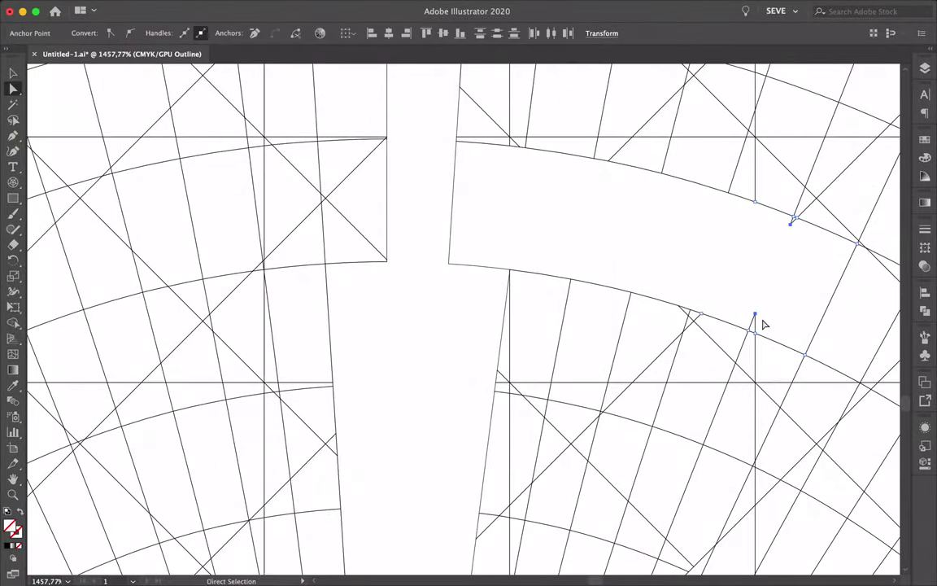
{"action": "scroll", "coordinate": [763, 324], "scroll_direction": "up", "scroll_amount": 2}
{"action": "left_click_drag", "start_coordinate": [571, 305], "coordinate": [631, 259]}
{"action": "scroll", "coordinate": [676, 238], "scroll_direction": "down", "scroll_amount": 3}
{"action": "scroll", "coordinate": [675, 236], "scroll_direction": "up", "scroll_amount": 3}
{"action": "scroll", "coordinate": [433, 300], "scroll_direction": "up", "scroll_amount": 2}
{"action": "left_click_drag", "start_coordinate": [389, 277], "coordinate": [338, 207]}
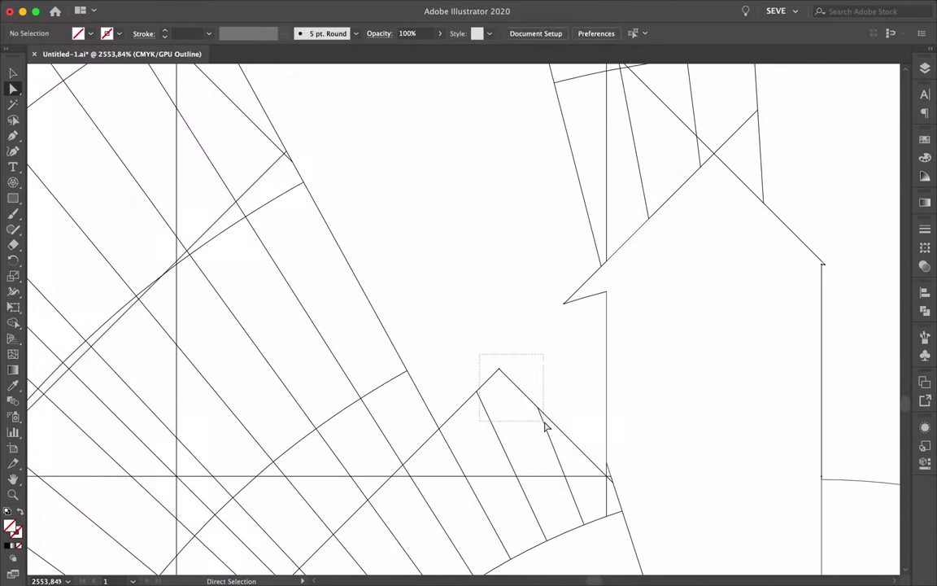
- Select the points around the small notch and a leftover piece's path
{"action": "scroll", "coordinate": [504, 418], "scroll_direction": "up", "scroll_amount": 5}
{"action": "scroll", "coordinate": [651, 342], "scroll_direction": "down", "scroll_amount": 3}
{"action": "scroll", "coordinate": [395, 303], "scroll_direction": "up", "scroll_amount": 4}
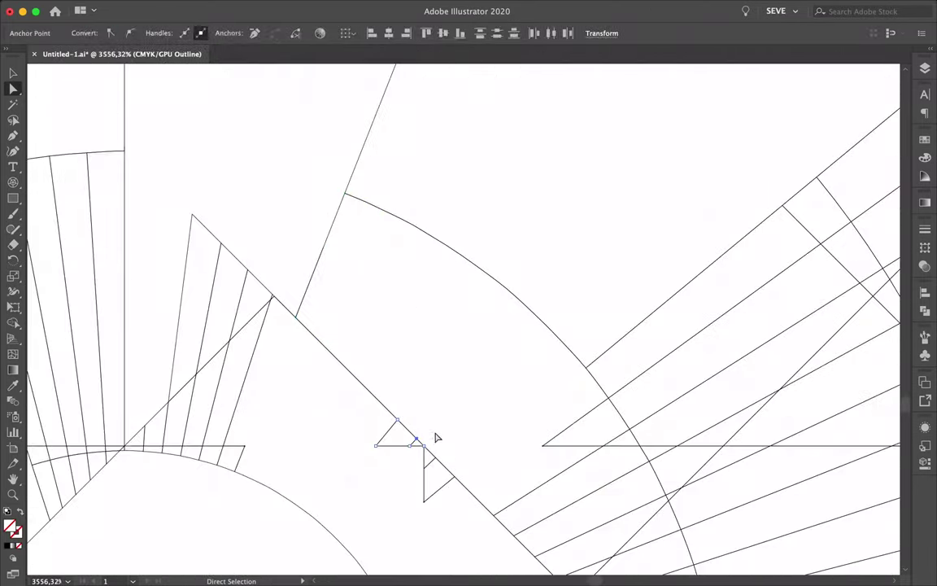
{"action": "scroll", "coordinate": [435, 438], "scroll_direction": "down", "scroll_amount": 3}
{"action": "scroll", "coordinate": [435, 438], "scroll_direction": "right", "scroll_amount": 4}
{"action": "left_click_drag", "start_coordinate": [542, 466], "coordinate": [567, 527]}
{"action": "scroll", "coordinate": [497, 227], "scroll_direction": "down", "scroll_amount": 5}
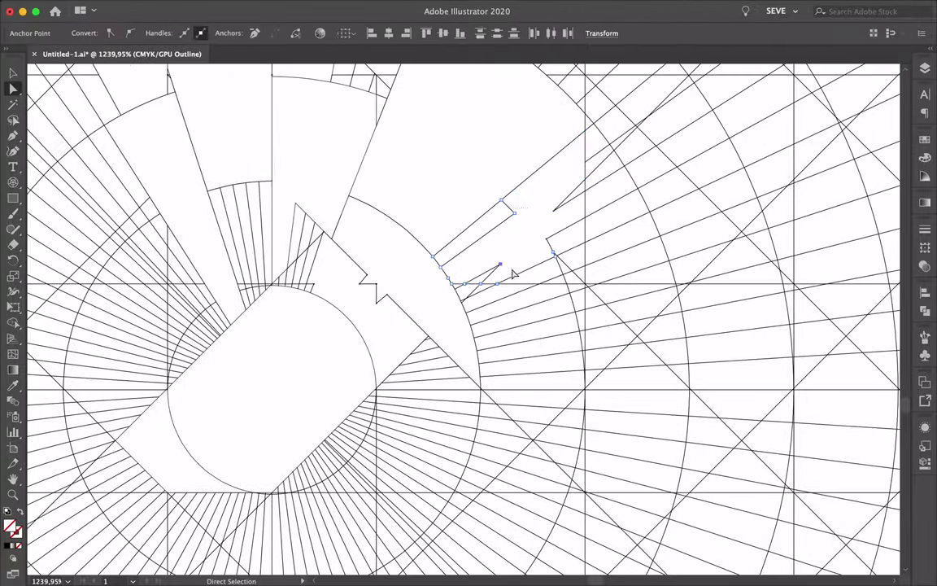
{"action": "scroll", "coordinate": [575, 278], "scroll_direction": "down", "scroll_amount": 2}
{"action": "scroll", "coordinate": [570, 250], "scroll_direction": "down", "scroll_amount": 3}
{"action": "scroll", "coordinate": [435, 392], "scroll_direction": "up", "scroll_amount": 4}
{"action": "left_click", "coordinate": [435, 392]}
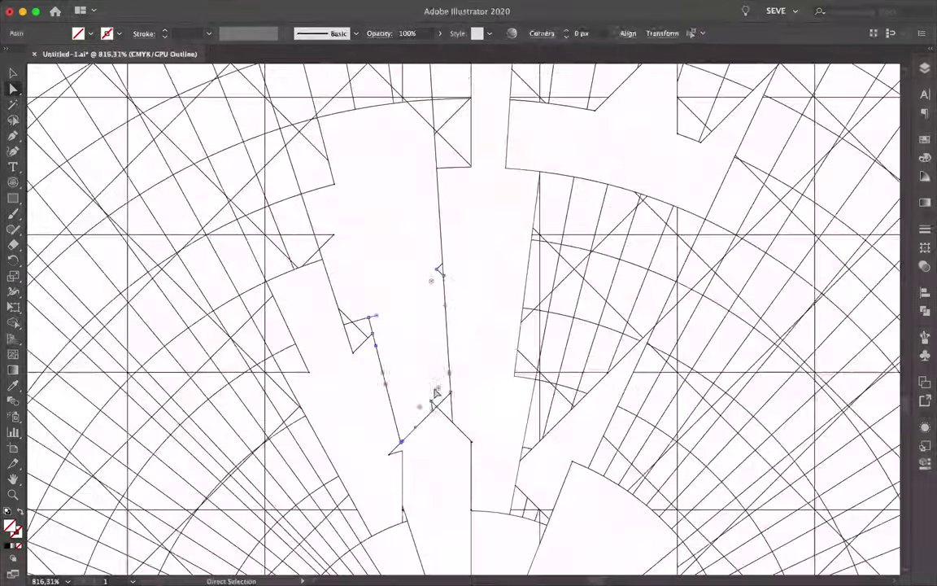
- Clear the selection and pick a small leftover grid segment
{"action": "scroll", "coordinate": [329, 195], "scroll_direction": "down", "scroll_amount": 5}
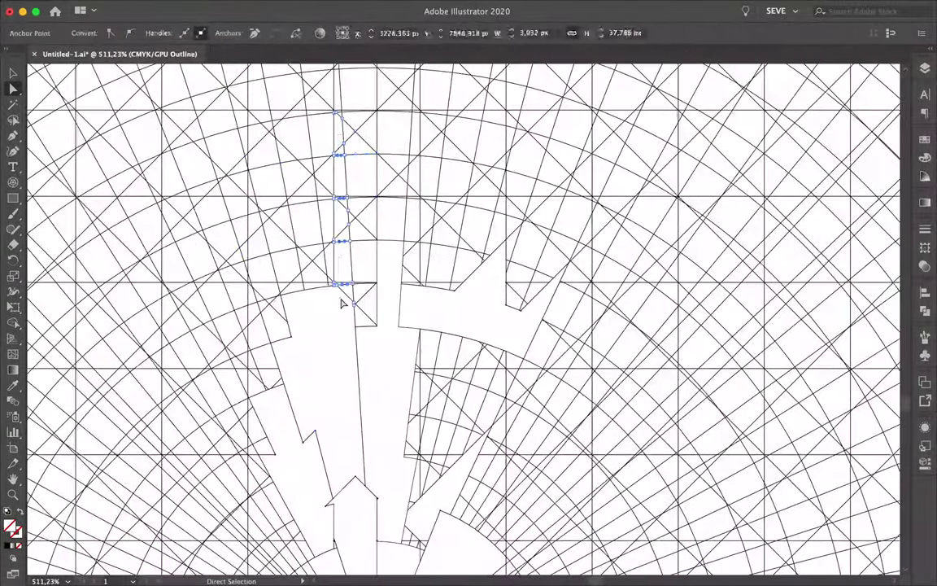
{"action": "scroll", "coordinate": [439, 301], "scroll_direction": "up", "scroll_amount": 2}
{"action": "scroll", "coordinate": [429, 347], "scroll_direction": "up", "scroll_amount": 2}
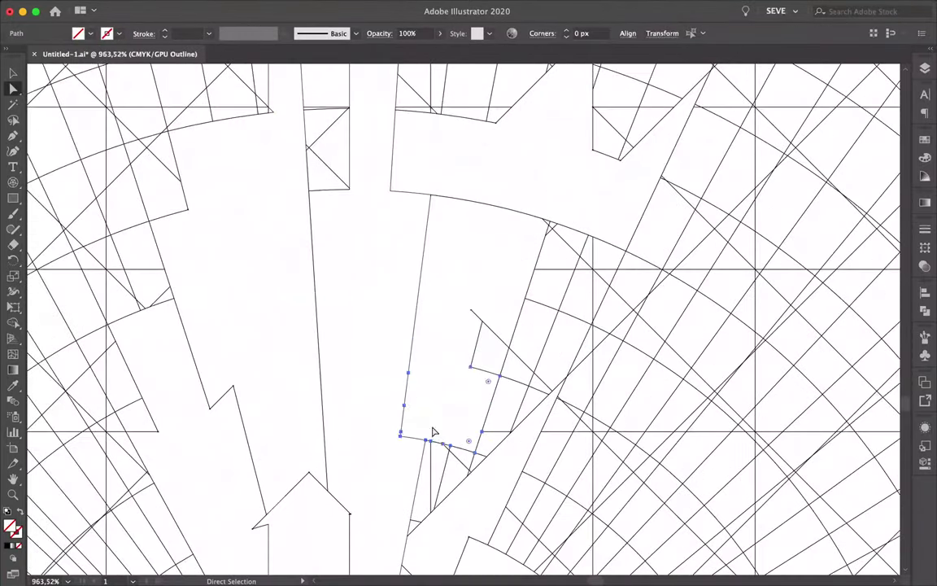
{"action": "left_click", "coordinate": [480, 319]}
{"action": "scroll", "coordinate": [480, 320], "scroll_direction": "down", "scroll_amount": 5}
{"action": "scroll", "coordinate": [511, 316], "scroll_direction": "up", "scroll_amount": 4}
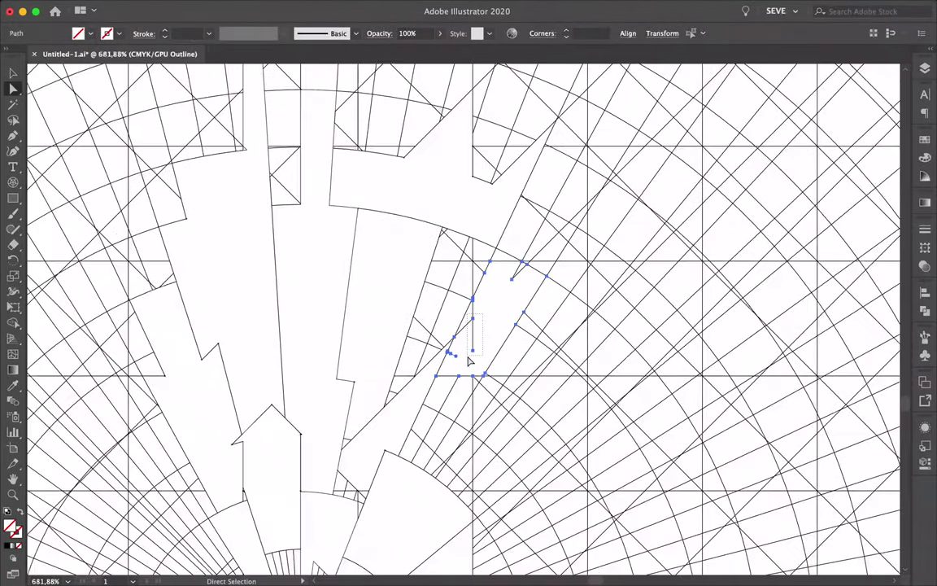
{"action": "left_click", "coordinate": [479, 304]}
{"action": "scroll", "coordinate": [479, 304], "scroll_direction": "up", "scroll_amount": 3}
{"action": "scroll", "coordinate": [479, 303], "scroll_direction": "down", "scroll_amount": 5}
{"action": "scroll", "coordinate": [591, 176], "scroll_direction": "up", "scroll_amount": 6}
- Select another leftover segment, then a stray path piece
{"action": "left_click", "coordinate": [591, 176]}
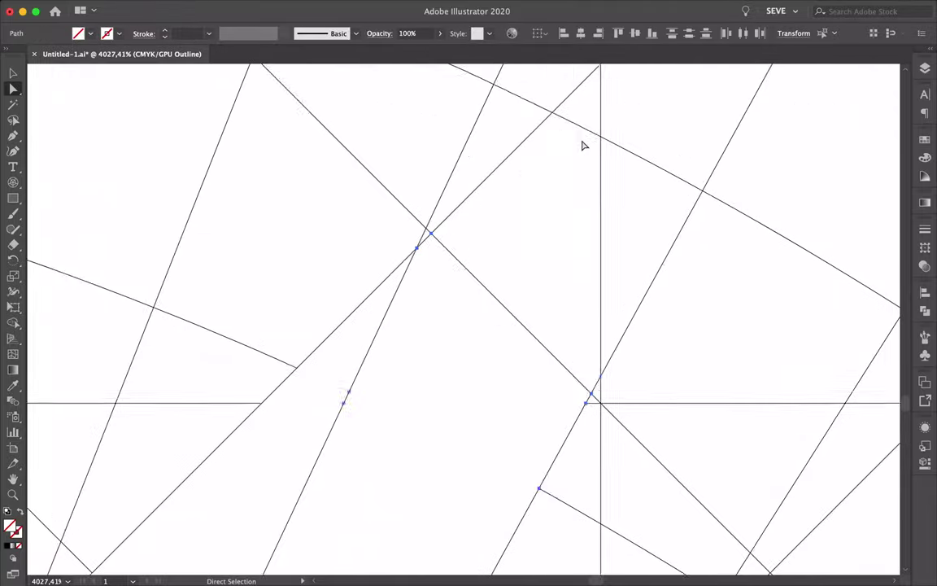
{"action": "scroll", "coordinate": [583, 145], "scroll_direction": "down", "scroll_amount": 5}
{"action": "scroll", "coordinate": [443, 208], "scroll_direction": "up", "scroll_amount": 3}
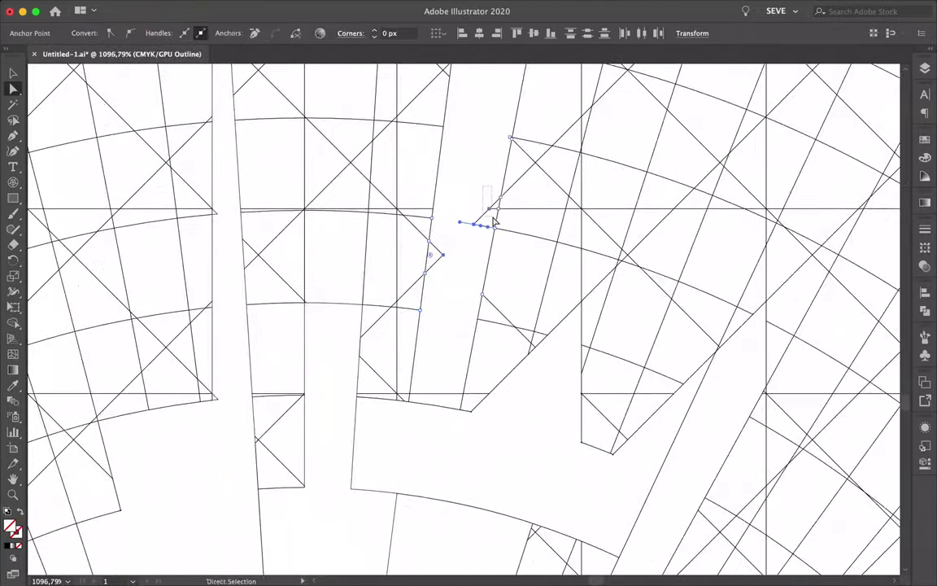
{"action": "scroll", "coordinate": [498, 132], "scroll_direction": "up", "scroll_amount": 2}
{"action": "scroll", "coordinate": [261, 443], "scroll_direction": "down", "scroll_amount": 3}
{"action": "scroll", "coordinate": [378, 323], "scroll_direction": "up", "scroll_amount": 3}
{"action": "left_click", "coordinate": [378, 323]}
{"action": "scroll", "coordinate": [377, 323], "scroll_direction": "up", "scroll_amount": 2}
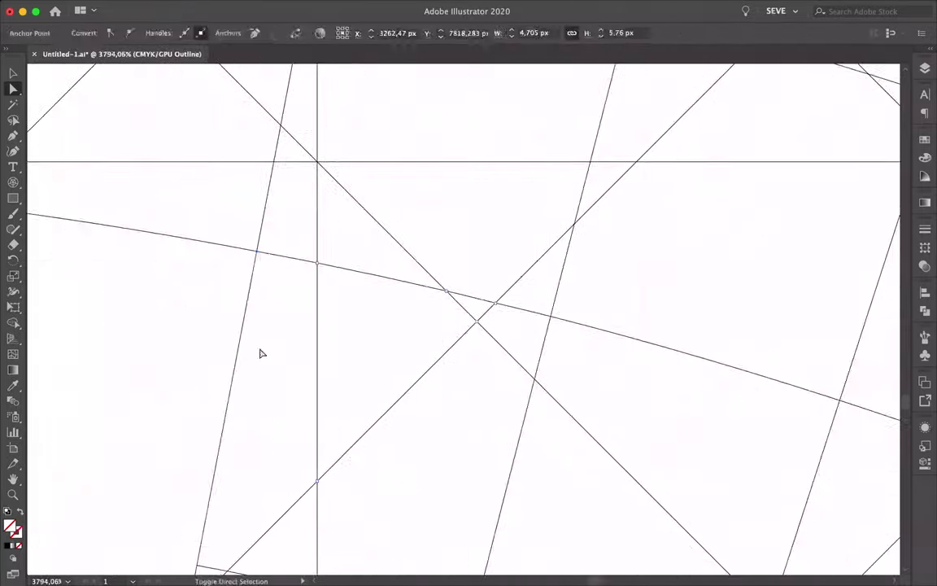
{"action": "scroll", "coordinate": [379, 374], "scroll_direction": "down", "scroll_amount": 3}
{"action": "left_click", "coordinate": [378, 374]}
- Select a different stray path on the left side of the burst
{"action": "scroll", "coordinate": [405, 291], "scroll_direction": "up", "scroll_amount": 2}
{"action": "scroll", "coordinate": [340, 281], "scroll_direction": "down", "scroll_amount": 3}
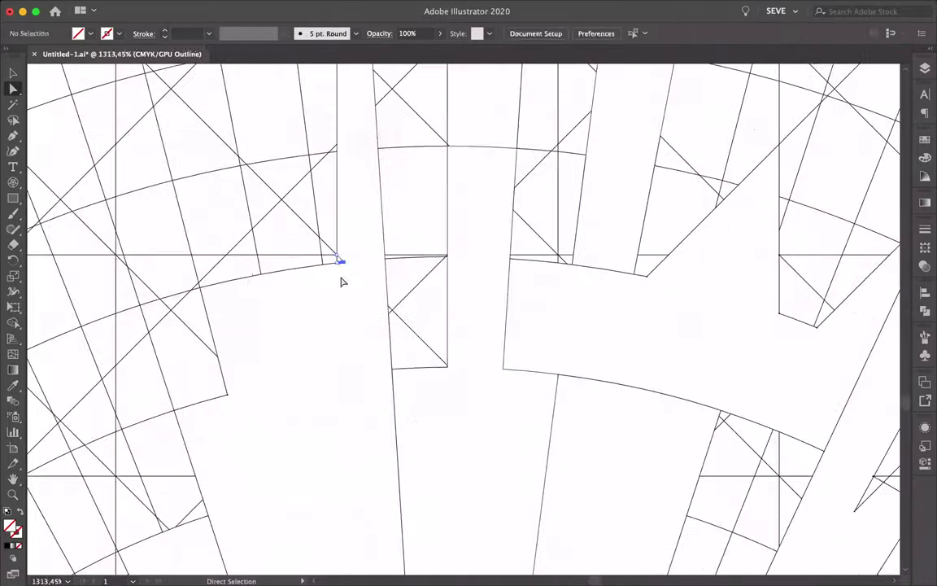
{"action": "left_click", "coordinate": [234, 322]}
{"action": "scroll", "coordinate": [262, 345], "scroll_direction": "down", "scroll_amount": 2}
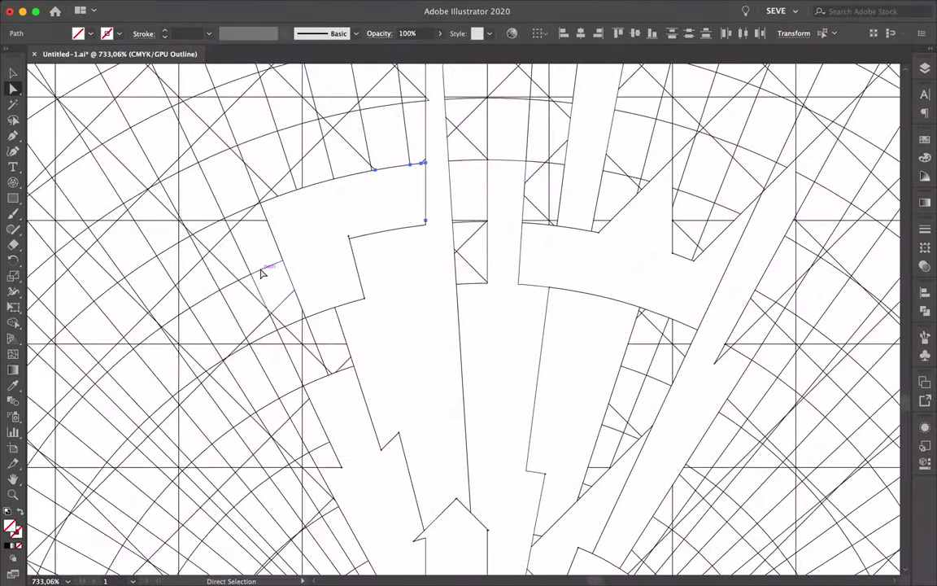
{"action": "scroll", "coordinate": [275, 378], "scroll_direction": "up", "scroll_amount": 4}
{"action": "scroll", "coordinate": [326, 301], "scroll_direction": "down", "scroll_amount": 2}
{"action": "left_click", "coordinate": [276, 248]}
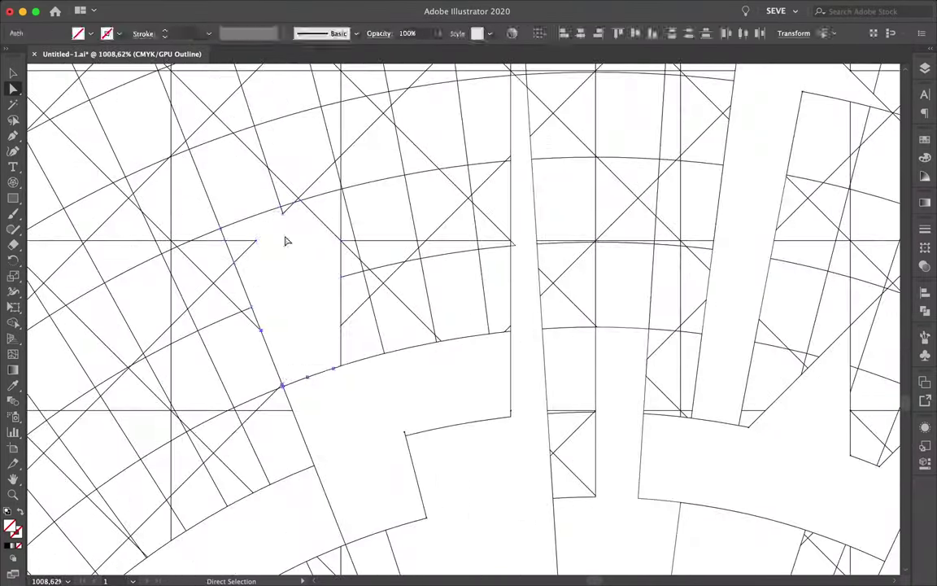
{"action": "scroll", "coordinate": [307, 130], "scroll_direction": "up", "scroll_amount": 3}
{"action": "scroll", "coordinate": [454, 349], "scroll_direction": "down", "scroll_amount": 4}
{"action": "left_click", "coordinate": [454, 349]}
- Select the next path to remove and the anchors of another piece
{"action": "left_click", "coordinate": [464, 374]}
{"action": "scroll", "coordinate": [420, 288], "scroll_direction": "up", "scroll_amount": 3}
{"action": "scroll", "coordinate": [420, 288], "scroll_direction": "down", "scroll_amount": 3}
{"action": "scroll", "coordinate": [489, 429], "scroll_direction": "up", "scroll_amount": 4}
{"action": "scroll", "coordinate": [559, 410], "scroll_direction": "down", "scroll_amount": 2}
{"action": "scroll", "coordinate": [494, 279], "scroll_direction": "down", "scroll_amount": 2}
{"action": "left_click", "coordinate": [488, 402]}
{"action": "scroll", "coordinate": [566, 311], "scroll_direction": "up", "scroll_amount": 2}
{"action": "left_click", "coordinate": [566, 311]}
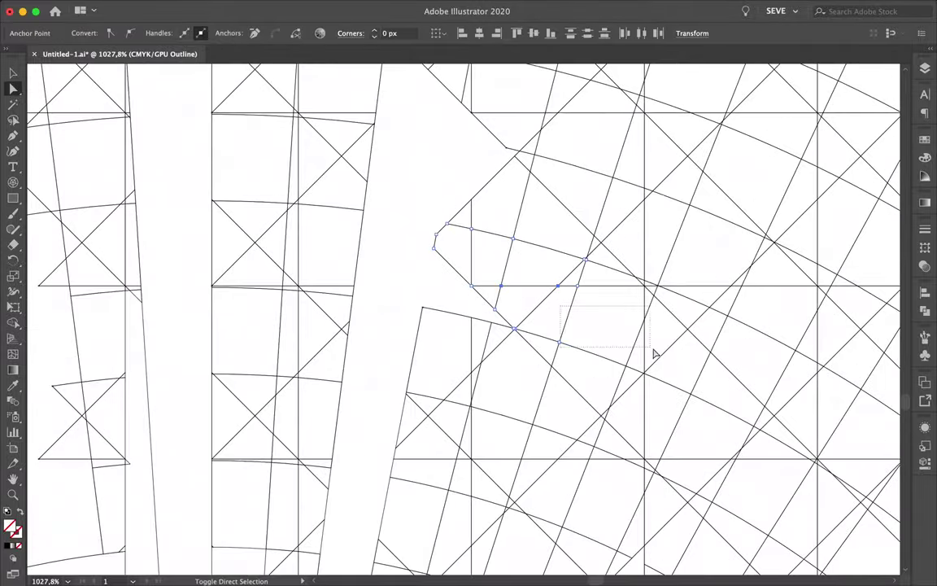
- Marquee-select a leftover fragment's anchors near the bottom, then deselect
{"action": "scroll", "coordinate": [488, 350], "scroll_direction": "up", "scroll_amount": 2}
{"action": "scroll", "coordinate": [398, 272], "scroll_direction": "up", "scroll_amount": 2}
{"action": "scroll", "coordinate": [299, 232], "scroll_direction": "down", "scroll_amount": 3}
{"action": "scroll", "coordinate": [250, 301], "scroll_direction": "down", "scroll_amount": 2}
{"action": "scroll", "coordinate": [382, 347], "scroll_direction": "up", "scroll_amount": 2}
{"action": "scroll", "coordinate": [462, 417], "scroll_direction": "up", "scroll_amount": 3}
{"action": "left_click_drag", "start_coordinate": [309, 377], "coordinate": [462, 416]}
{"action": "scroll", "coordinate": [366, 251], "scroll_direction": "down", "scroll_amount": 3}
{"action": "scroll", "coordinate": [312, 191], "scroll_direction": "down", "scroll_amount": 2}
{"action": "left_click", "coordinate": [311, 191]}
{"action": "scroll", "coordinate": [303, 403], "scroll_direction": "down", "scroll_amount": 3}
{"action": "scroll", "coordinate": [397, 427], "scroll_direction": "up", "scroll_amount": 4}
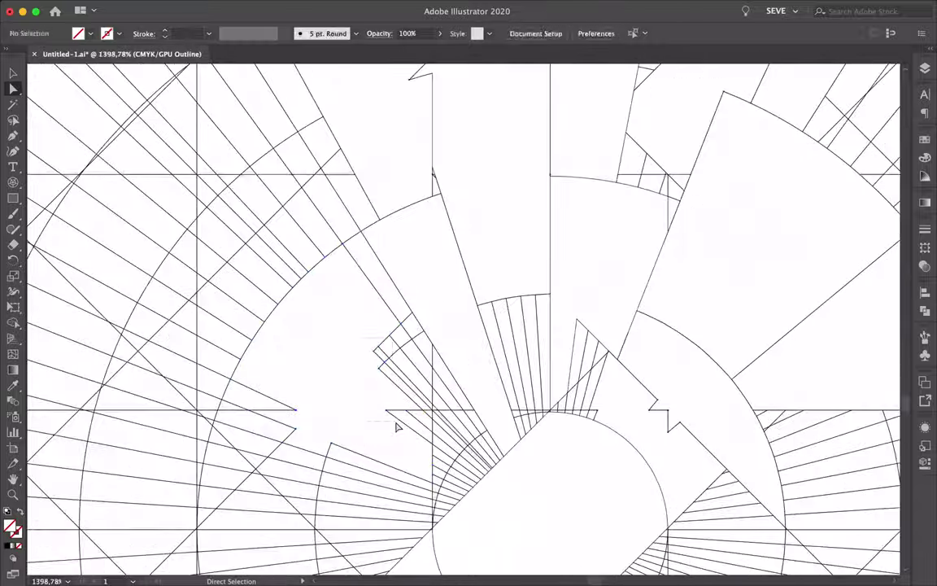
- Drag the stray corner points along the strip edge back into line with the lattice
{"action": "scroll", "coordinate": [315, 393], "scroll_direction": "up", "scroll_amount": 3}
{"action": "scroll", "coordinate": [469, 415], "scroll_direction": "up", "scroll_amount": 3}
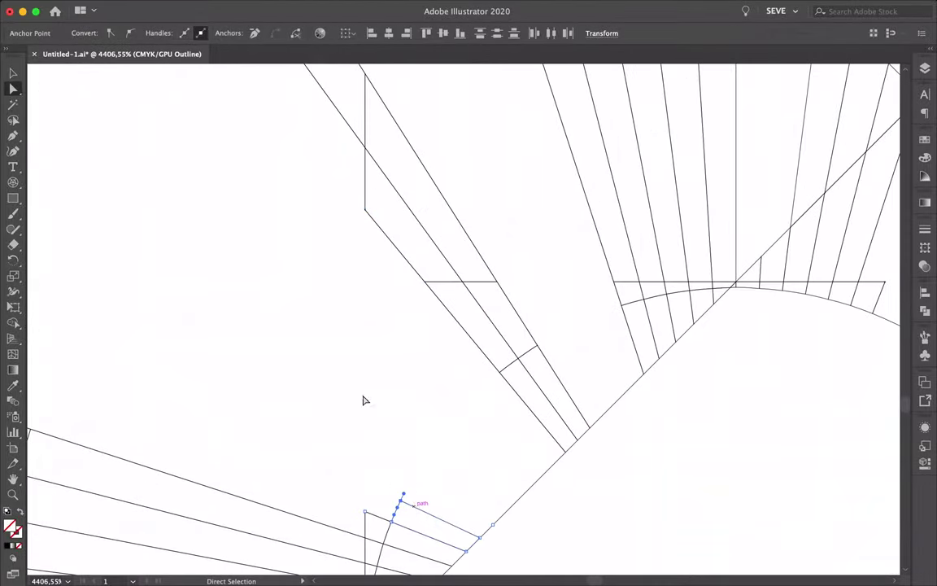
{"action": "scroll", "coordinate": [344, 255], "scroll_direction": "down", "scroll_amount": 5}
{"action": "scroll", "coordinate": [328, 241], "scroll_direction": "up", "scroll_amount": 3}
{"action": "scroll", "coordinate": [161, 238], "scroll_direction": "down", "scroll_amount": 2}
{"action": "scroll", "coordinate": [241, 208], "scroll_direction": "up", "scroll_amount": 2}
{"action": "scroll", "coordinate": [182, 399], "scroll_direction": "up", "scroll_amount": 2}
{"action": "scroll", "coordinate": [230, 216], "scroll_direction": "down", "scroll_amount": 3}
{"action": "scroll", "coordinate": [172, 240], "scroll_direction": "up", "scroll_amount": 5}
{"action": "scroll", "coordinate": [478, 228], "scroll_direction": "down", "scroll_amount": 2}
{"action": "scroll", "coordinate": [525, 343], "scroll_direction": "down", "scroll_amount": 3}
{"action": "scroll", "coordinate": [465, 330], "scroll_direction": "up", "scroll_amount": 1}
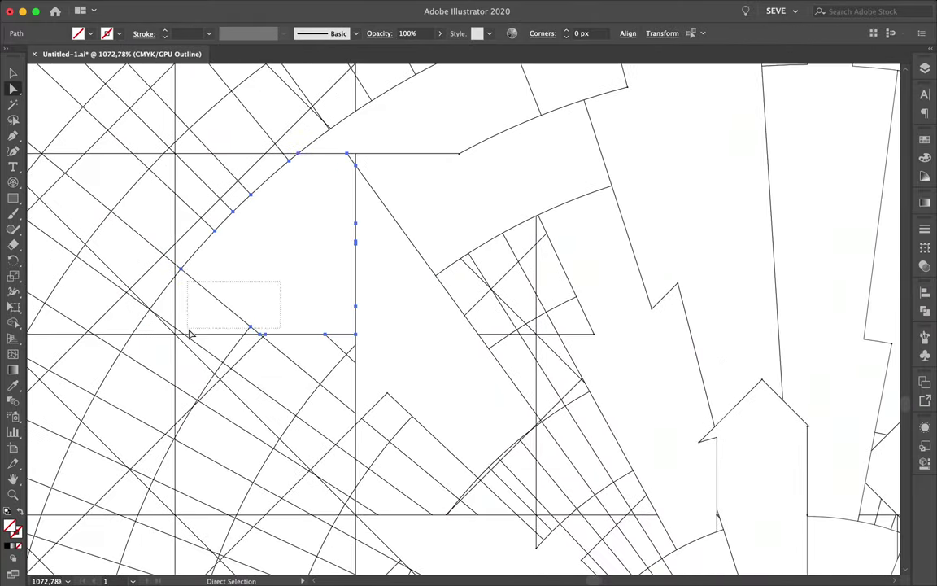
{"action": "scroll", "coordinate": [429, 314], "scroll_direction": "down", "scroll_amount": 3}
{"action": "scroll", "coordinate": [509, 236], "scroll_direction": "up", "scroll_amount": 2}
{"action": "scroll", "coordinate": [461, 397], "scroll_direction": "down", "scroll_amount": 1}
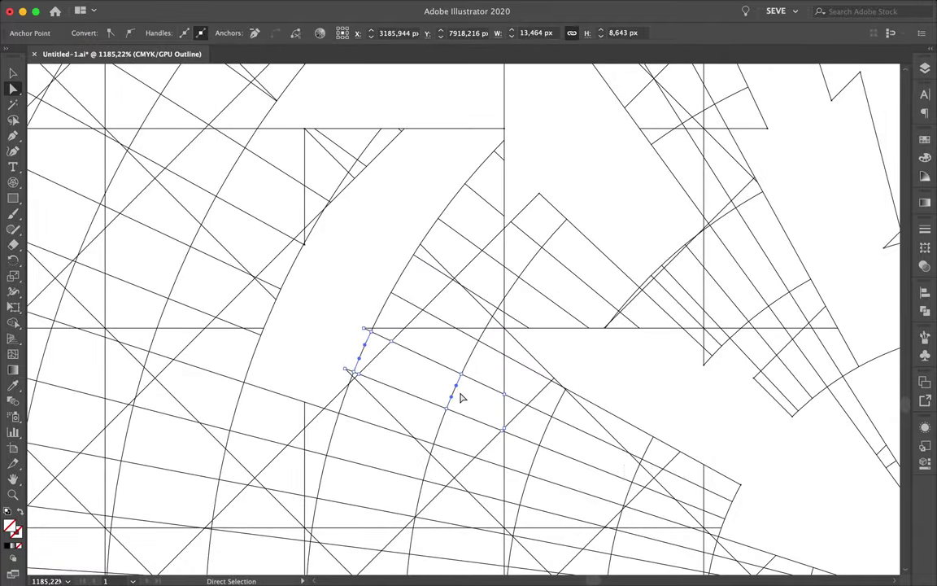
{"action": "scroll", "coordinate": [502, 443], "scroll_direction": "up", "scroll_amount": 3}
{"action": "scroll", "coordinate": [519, 472], "scroll_direction": "down", "scroll_amount": 4}
{"action": "scroll", "coordinate": [344, 310], "scroll_direction": "up", "scroll_amount": 2}
{"action": "scroll", "coordinate": [294, 278], "scroll_direction": "up", "scroll_amount": 3}
{"action": "scroll", "coordinate": [383, 254], "scroll_direction": "down", "scroll_amount": 2}
{"action": "scroll", "coordinate": [473, 230], "scroll_direction": "down", "scroll_amount": 2}
{"action": "scroll", "coordinate": [510, 393], "scroll_direction": "up", "scroll_amount": 3}
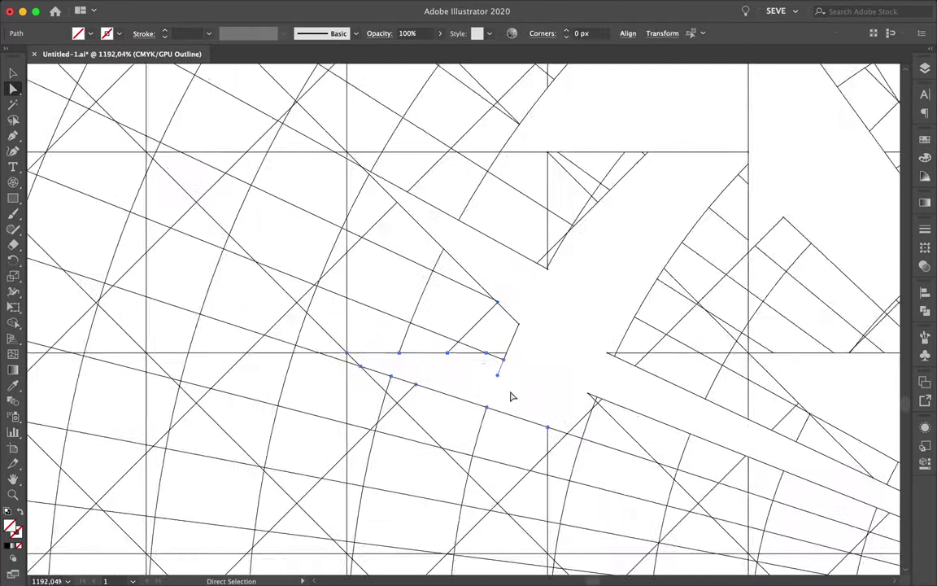
{"action": "scroll", "coordinate": [642, 298], "scroll_direction": "up", "scroll_amount": 2}
{"action": "scroll", "coordinate": [643, 299], "scroll_direction": "down", "scroll_amount": 4}
{"action": "scroll", "coordinate": [575, 286], "scroll_direction": "up", "scroll_amount": 1}
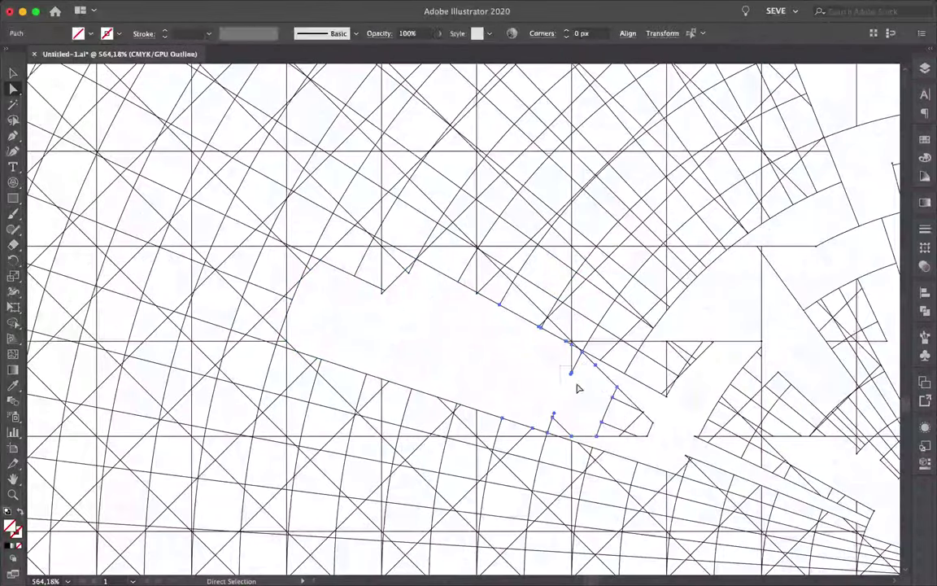
{"action": "scroll", "coordinate": [616, 411], "scroll_direction": "right", "scroll_amount": 5}
{"action": "scroll", "coordinate": [325, 389], "scroll_direction": "down", "scroll_amount": 2}
{"action": "scroll", "coordinate": [299, 366], "scroll_direction": "up", "scroll_amount": 2}
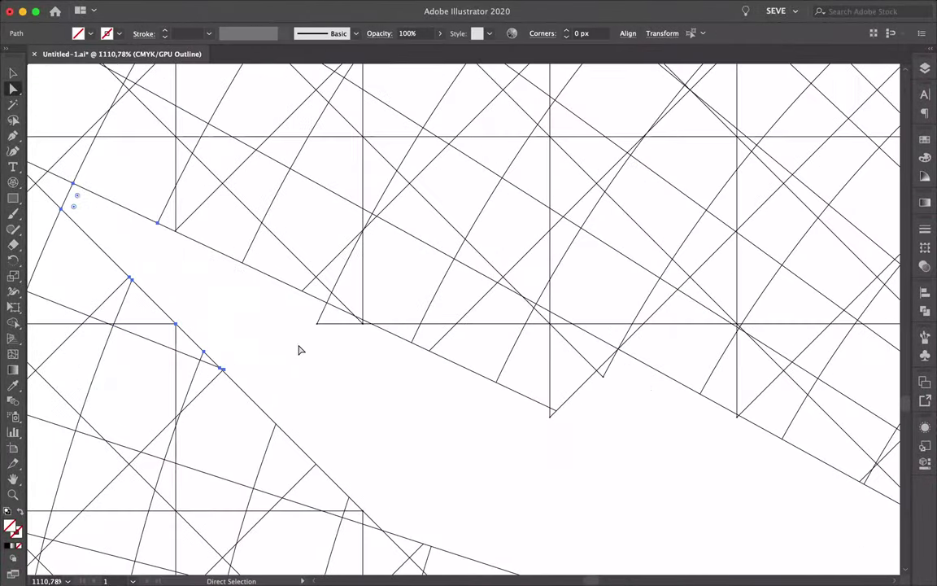
{"action": "scroll", "coordinate": [605, 381], "scroll_direction": "down", "scroll_amount": 3}
{"action": "scroll", "coordinate": [602, 278], "scroll_direction": "up", "scroll_amount": 3}
{"action": "scroll", "coordinate": [595, 246], "scroll_direction": "up", "scroll_amount": 1}
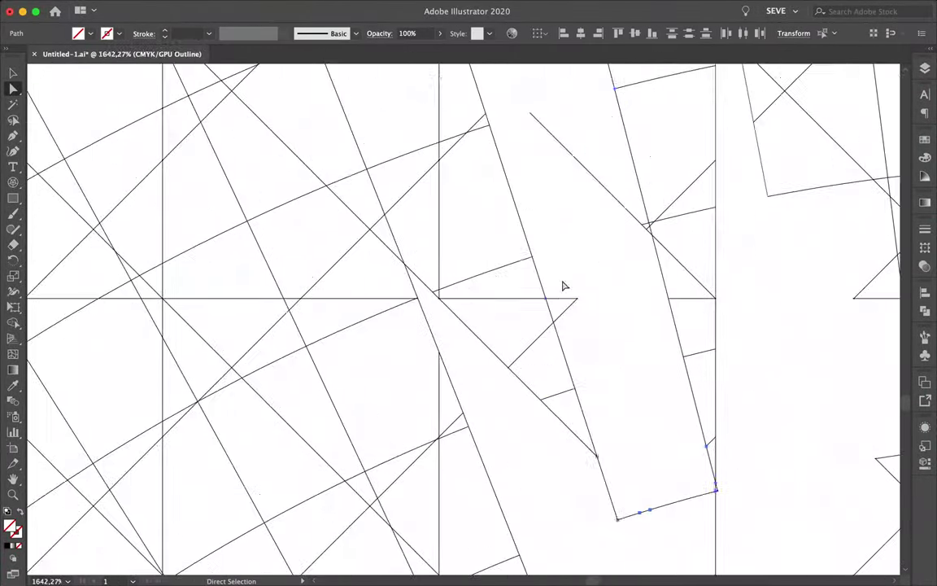
{"action": "scroll", "coordinate": [569, 286], "scroll_direction": "down", "scroll_amount": 3}
{"action": "scroll", "coordinate": [534, 202], "scroll_direction": "up", "scroll_amount": 2}
{"action": "scroll", "coordinate": [506, 201], "scroll_direction": "down", "scroll_amount": 3}
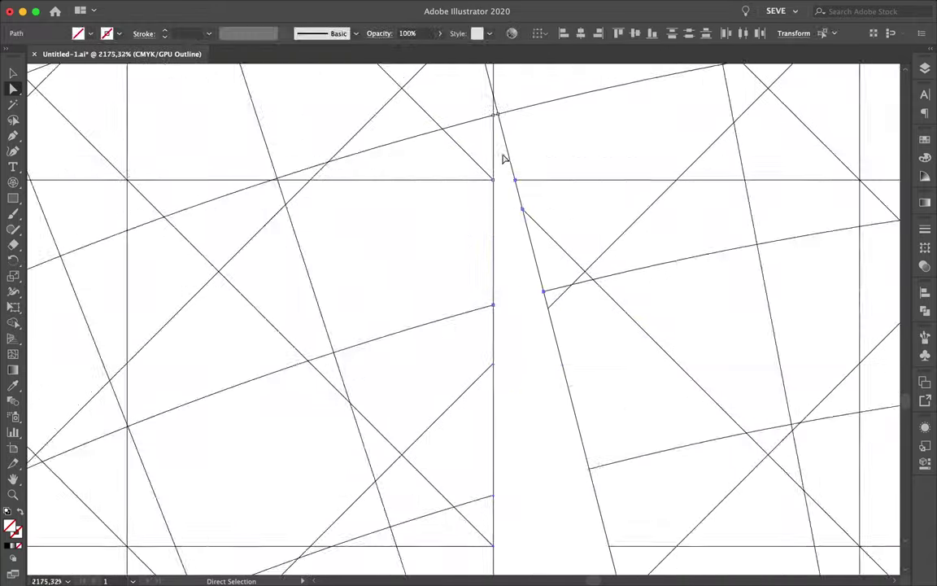
{"action": "left_click_drag", "start_coordinate": [690, 114], "coordinate": [655, 324]}
{"action": "scroll", "coordinate": [650, 354], "scroll_direction": "up", "scroll_amount": 1}
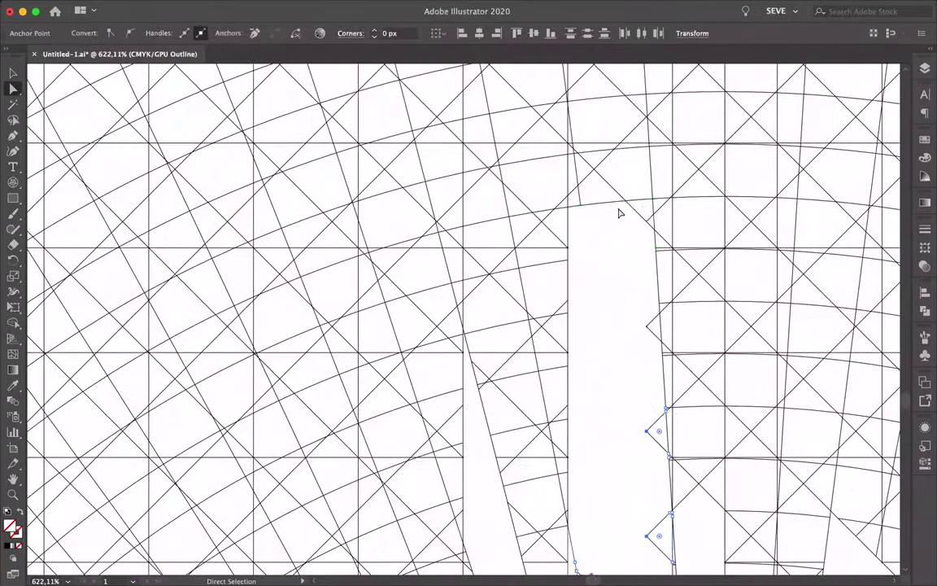
{"action": "scroll", "coordinate": [582, 231], "scroll_direction": "down", "scroll_amount": 3}
{"action": "scroll", "coordinate": [455, 472], "scroll_direction": "up", "scroll_amount": 4}
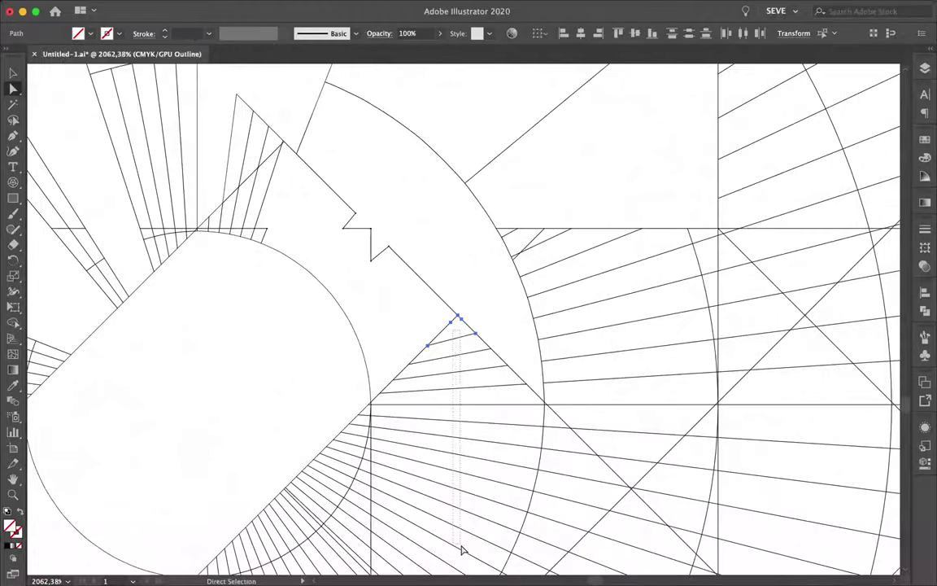
{"action": "scroll", "coordinate": [491, 391], "scroll_direction": "down", "scroll_amount": 4}
{"action": "scroll", "coordinate": [529, 366], "scroll_direction": "up", "scroll_amount": 3}
{"action": "left_click", "coordinate": [577, 329]}
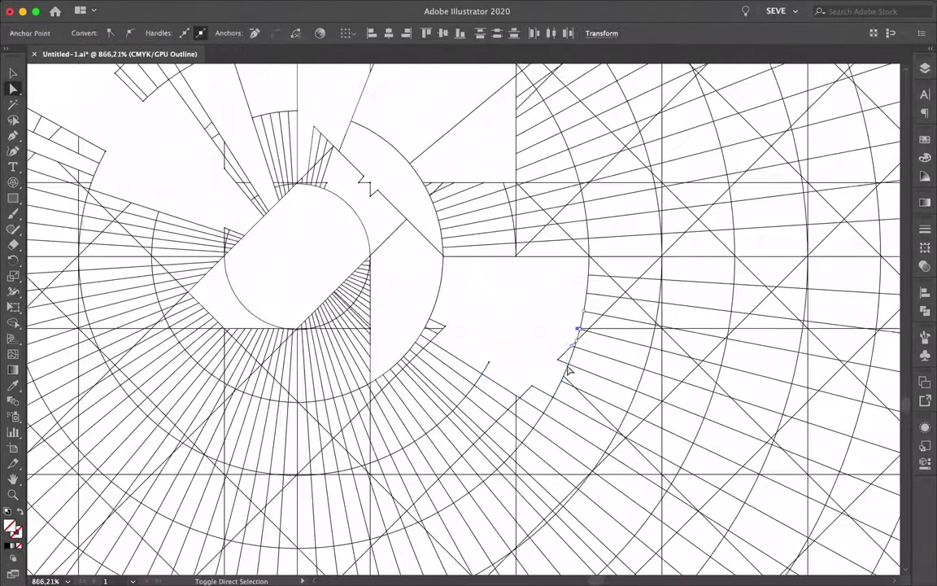
{"action": "scroll", "coordinate": [602, 300], "scroll_direction": "up", "scroll_amount": 2}
{"action": "scroll", "coordinate": [691, 277], "scroll_direction": "down", "scroll_amount": 4}
{"action": "scroll", "coordinate": [674, 226], "scroll_direction": "up", "scroll_amount": 5}
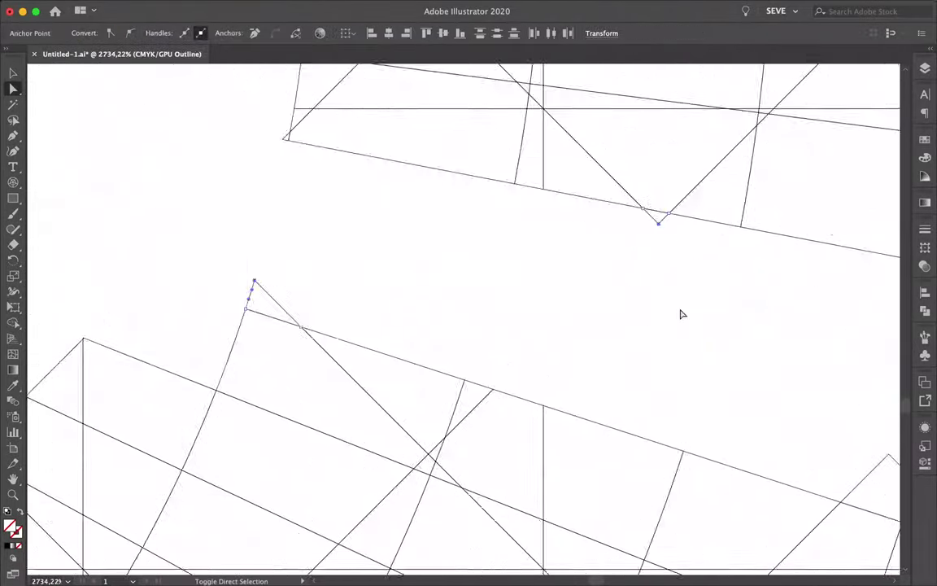
{"action": "scroll", "coordinate": [673, 226], "scroll_direction": "down", "scroll_amount": 4}
{"action": "left_click_drag", "start_coordinate": [674, 227], "coordinate": [497, 328]}
{"action": "scroll", "coordinate": [446, 256], "scroll_direction": "down", "scroll_amount": 2}
{"action": "scroll", "coordinate": [388, 325], "scroll_direction": "up", "scroll_amount": 3}
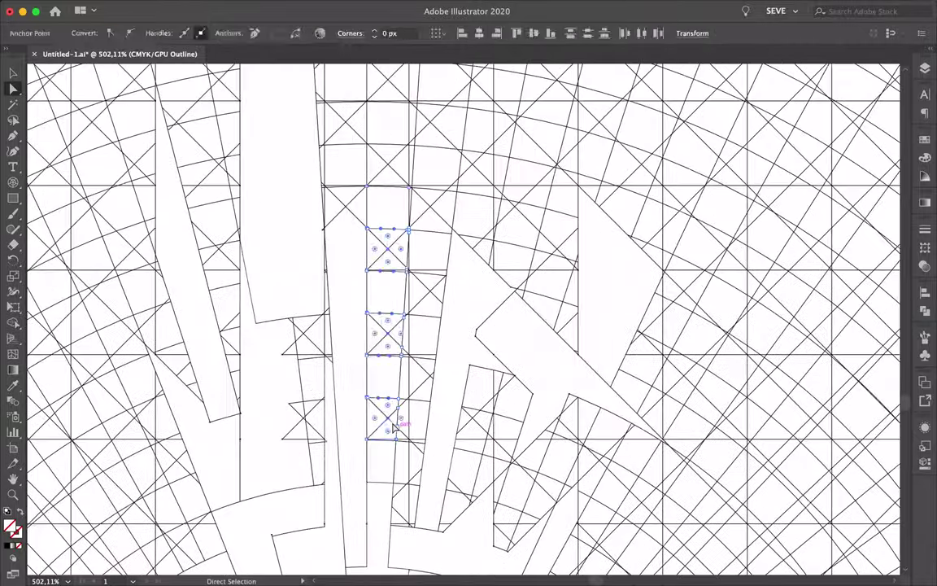
{"action": "scroll", "coordinate": [325, 277], "scroll_direction": "left", "scroll_amount": 3}
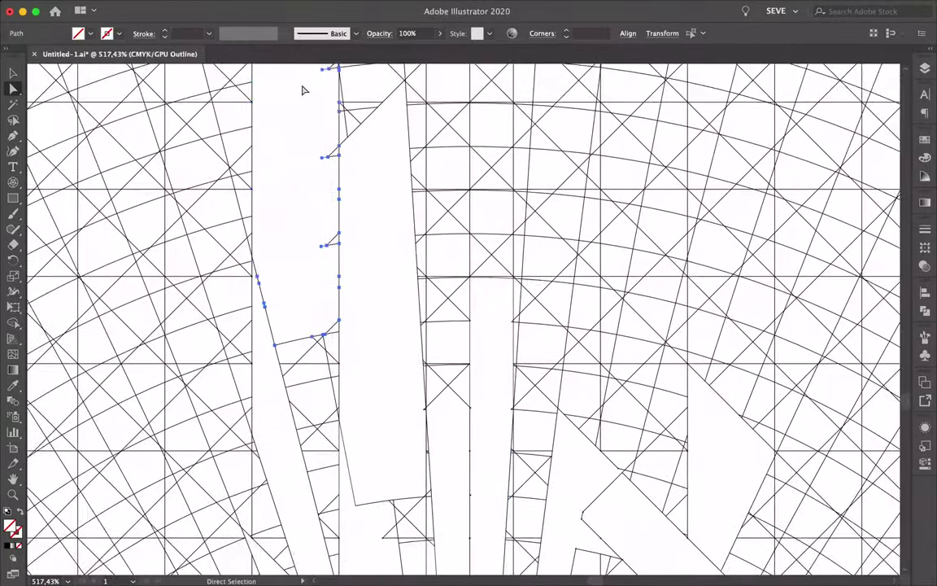
{"action": "left_click", "coordinate": [282, 341]}
- Fix the notch corner by nudging its stray anchor straight up onto the line
{"action": "scroll", "coordinate": [298, 391], "scroll_direction": "up", "scroll_amount": 5}
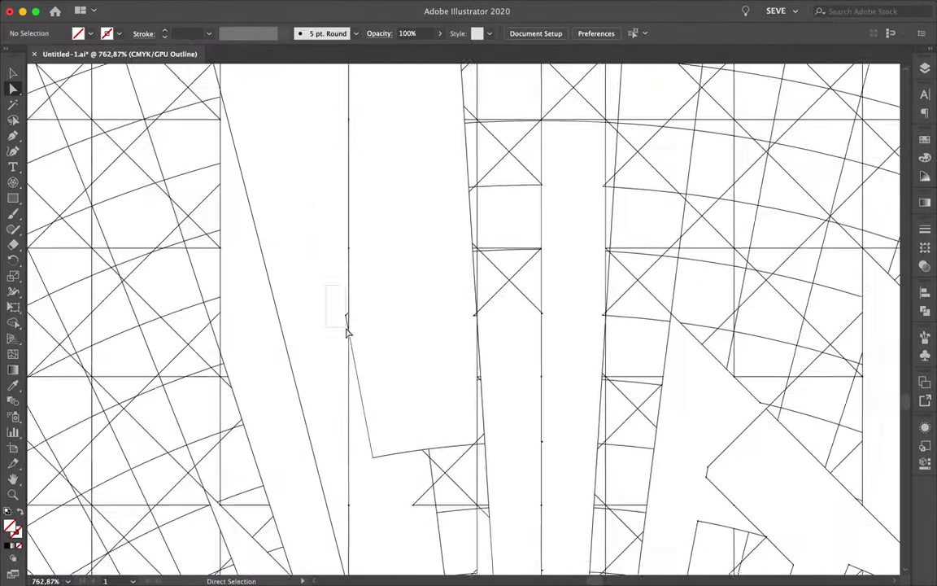
{"action": "left_click", "coordinate": [346, 331]}
{"action": "scroll", "coordinate": [346, 331], "scroll_direction": "down", "scroll_amount": 2}
{"action": "left_click", "coordinate": [264, 359]}
{"action": "scroll", "coordinate": [244, 329], "scroll_direction": "up", "scroll_amount": 2}
{"action": "scroll", "coordinate": [242, 342], "scroll_direction": "up", "scroll_amount": 2}
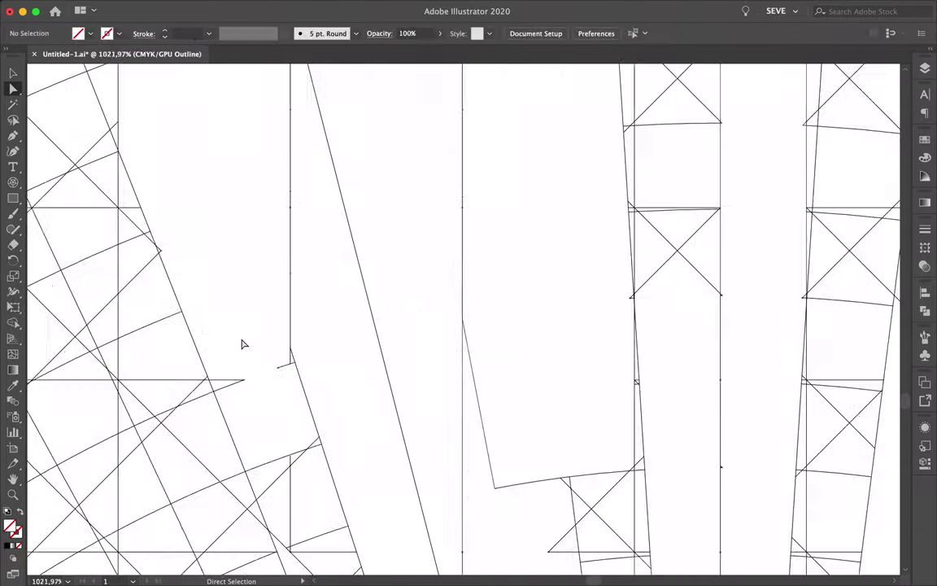
{"action": "left_click", "coordinate": [328, 512]}
{"action": "scroll", "coordinate": [569, 324], "scroll_direction": "down", "scroll_amount": 3}
{"action": "scroll", "coordinate": [569, 325], "scroll_direction": "down", "scroll_amount": 2}
{"action": "scroll", "coordinate": [385, 389], "scroll_direction": "up", "scroll_amount": 2}
{"action": "left_click", "coordinate": [343, 314]}
{"action": "scroll", "coordinate": [343, 315], "scroll_direction": "up", "scroll_amount": 2}
{"action": "scroll", "coordinate": [431, 421], "scroll_direction": "up", "scroll_amount": 2}
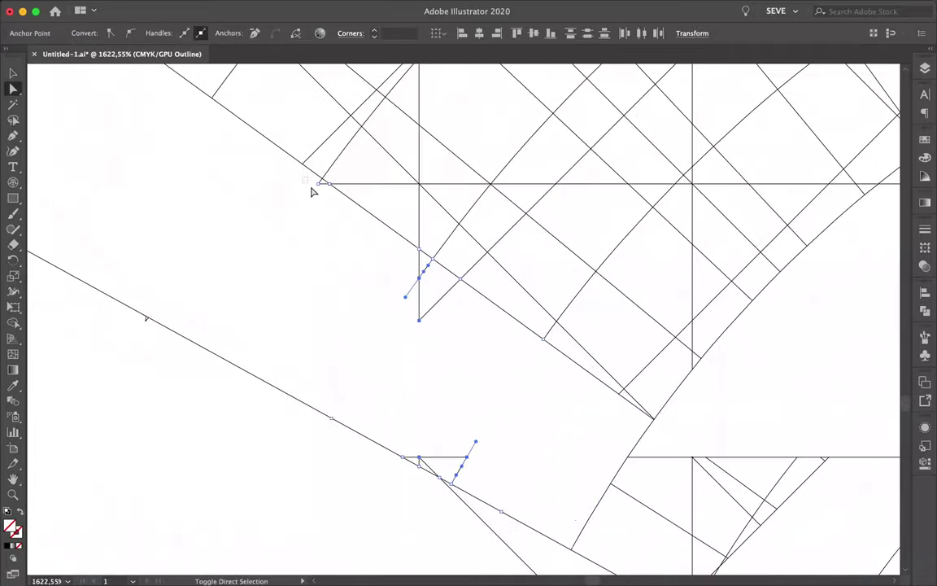
{"action": "scroll", "coordinate": [326, 366], "scroll_direction": "down", "scroll_amount": 2}
{"action": "scroll", "coordinate": [325, 366], "scroll_direction": "right", "scroll_amount": 2}
{"action": "left_click_drag", "start_coordinate": [477, 383], "coordinate": [587, 457]}
{"action": "scroll", "coordinate": [575, 521], "scroll_direction": "up", "scroll_amount": 3}
{"action": "left_click_drag", "start_coordinate": [588, 238], "coordinate": [589, 253]}
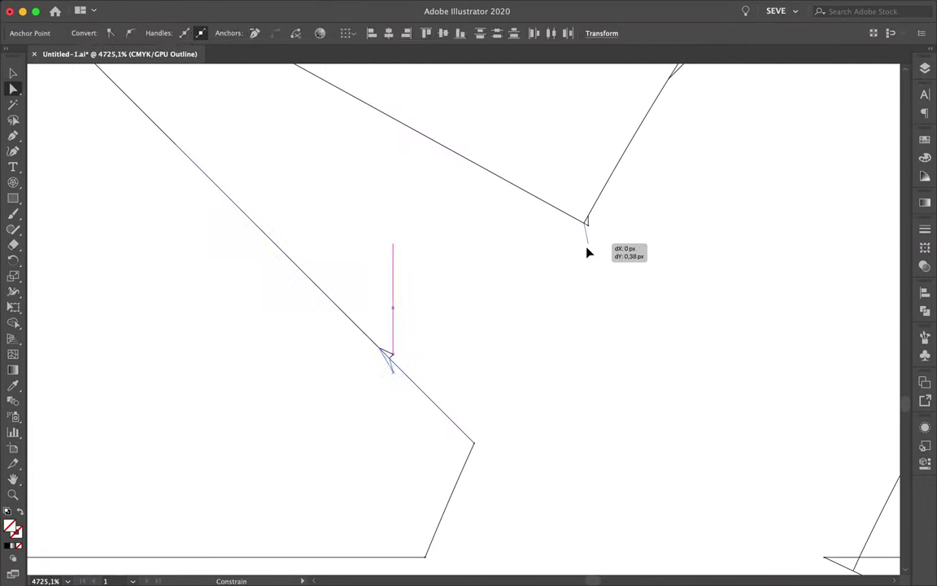
{"action": "scroll", "coordinate": [598, 211], "scroll_direction": "down", "scroll_amount": 5}
{"action": "scroll", "coordinate": [398, 284], "scroll_direction": "up", "scroll_amount": 3}
{"action": "scroll", "coordinate": [524, 266], "scroll_direction": "up", "scroll_amount": 2}
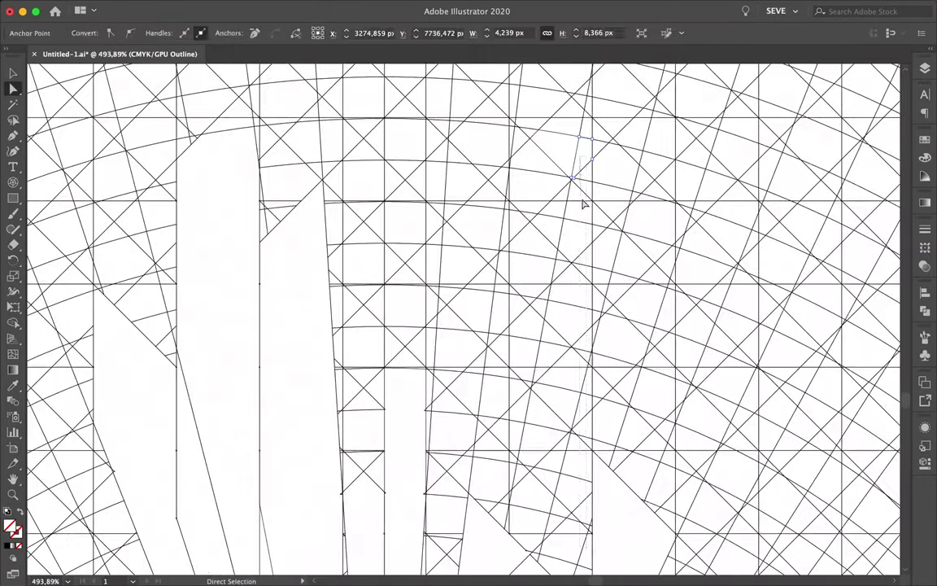
{"action": "scroll", "coordinate": [576, 495], "scroll_direction": "up", "scroll_amount": 1}
{"action": "scroll", "coordinate": [560, 383], "scroll_direction": "up", "scroll_amount": 3}
{"action": "scroll", "coordinate": [542, 442], "scroll_direction": "down", "scroll_amount": 1}
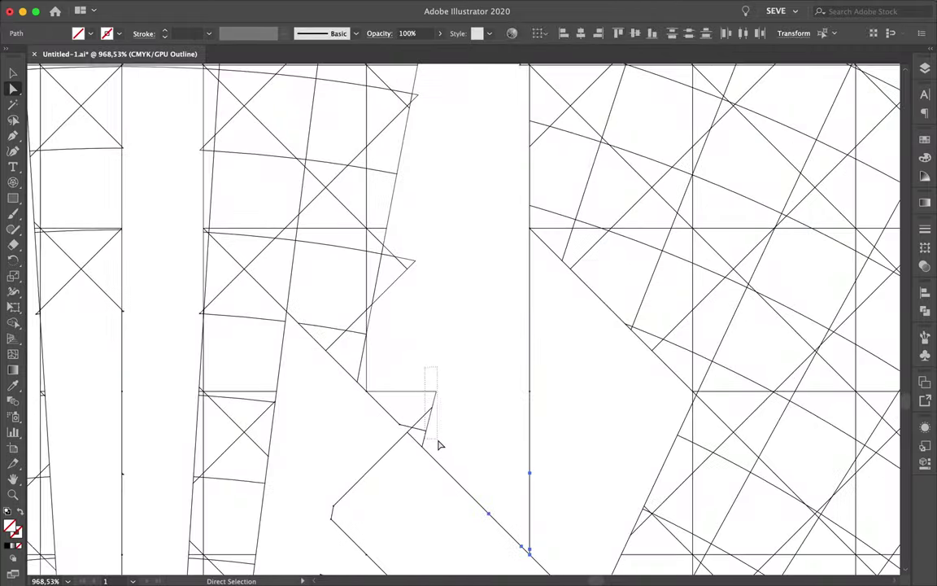
{"action": "left_click_drag", "start_coordinate": [431, 305], "coordinate": [378, 435]}
{"action": "left_click", "coordinate": [482, 273]}
{"action": "scroll", "coordinate": [400, 312], "scroll_direction": "up", "scroll_amount": 2}
{"action": "scroll", "coordinate": [567, 197], "scroll_direction": "up", "scroll_amount": 3}
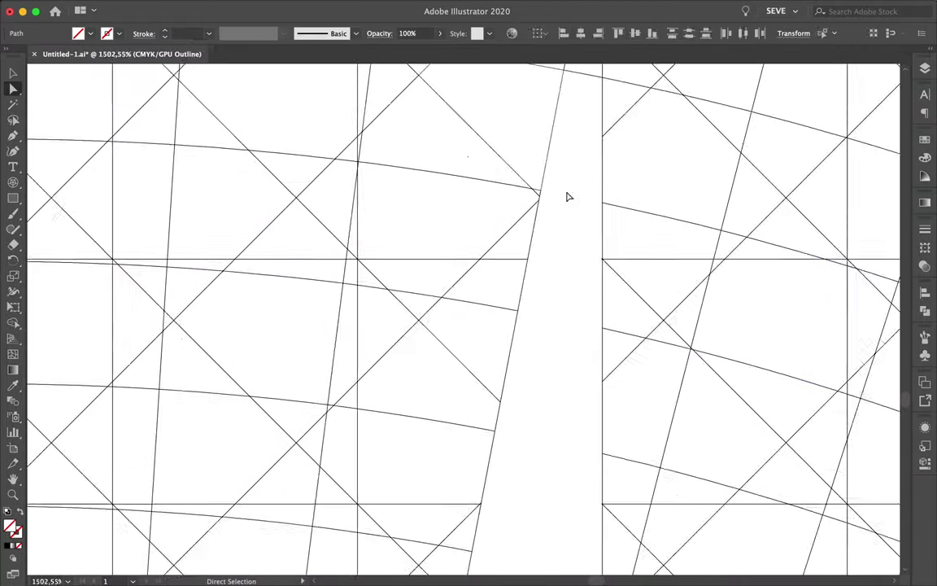
{"action": "scroll", "coordinate": [575, 276], "scroll_direction": "down", "scroll_amount": 3}
{"action": "scroll", "coordinate": [558, 489], "scroll_direction": "up", "scroll_amount": 4}
{"action": "scroll", "coordinate": [558, 489], "scroll_direction": "down", "scroll_amount": 5}
{"action": "scroll", "coordinate": [409, 446], "scroll_direction": "up", "scroll_amount": 3}
- Select all paths and merge the arc band and diagonal strip with Shape Builder
{"action": "key", "text": "ctrl+a"}
{"action": "key", "text": "shift+m"}
{"action": "mouse_move", "coordinate": [277, 291]}
{"action": "left_mouse_down"}
{"action": "mouse_move", "coordinate": [549, 286]}
{"action": "mouse_move", "coordinate": [557, 276]}
{"action": "left_mouse_up"}
{"action": "scroll", "coordinate": [301, 237], "scroll_direction": "up", "scroll_amount": 3}
{"action": "scroll", "coordinate": [301, 238], "scroll_direction": "up", "scroll_amount": 3}
{"action": "key", "text": "a"}
{"action": "scroll", "coordinate": [197, 390], "scroll_direction": "up", "scroll_amount": 2}
{"action": "scroll", "coordinate": [197, 389], "scroll_direction": "up", "scroll_amount": 3}
{"action": "scroll", "coordinate": [860, 295], "scroll_direction": "right", "scroll_amount": 5}
{"action": "scroll", "coordinate": [665, 259], "scroll_direction": "right", "scroll_amount": 5}
{"action": "scroll", "coordinate": [665, 259], "scroll_direction": "down", "scroll_amount": 3}
{"action": "scroll", "coordinate": [774, 181], "scroll_direction": "down", "scroll_amount": 3}
- Select and adjust the stray anchors along the diagonal band edge and the column outline
{"action": "left_click", "coordinate": [663, 251]}
{"action": "left_click_drag", "start_coordinate": [628, 383], "coordinate": [873, 514]}
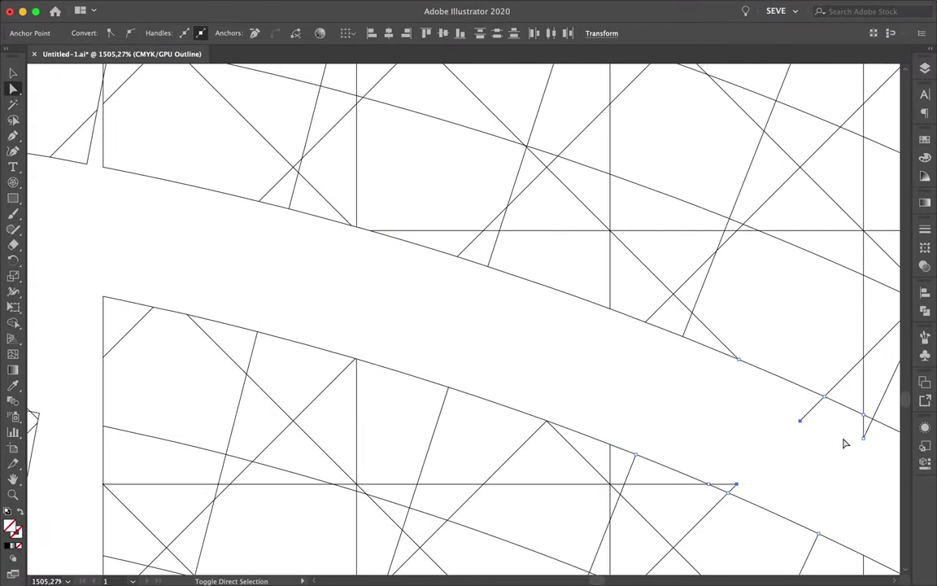
{"action": "scroll", "coordinate": [846, 469], "scroll_direction": "down", "scroll_amount": 10}
{"action": "scroll", "coordinate": [617, 293], "scroll_direction": "up", "scroll_amount": 6}
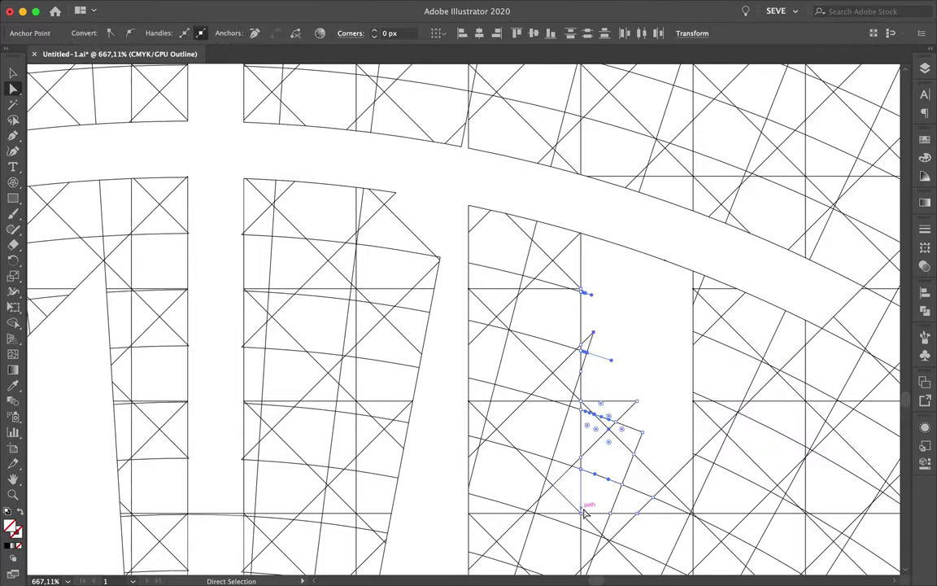
{"action": "left_click", "coordinate": [584, 511]}
{"action": "scroll", "coordinate": [626, 319], "scroll_direction": "down", "scroll_amount": 3}
{"action": "scroll", "coordinate": [627, 456], "scroll_direction": "up", "scroll_amount": 2}
{"action": "scroll", "coordinate": [627, 407], "scroll_direction": "up", "scroll_amount": 3}
- Select the single anchor and the row of anchors along the column edge
{"action": "left_click", "coordinate": [397, 330]}
{"action": "scroll", "coordinate": [425, 155], "scroll_direction": "up", "scroll_amount": 5}
{"action": "scroll", "coordinate": [431, 326], "scroll_direction": "down", "scroll_amount": 5}
{"action": "scroll", "coordinate": [443, 471], "scroll_direction": "up", "scroll_amount": 2}
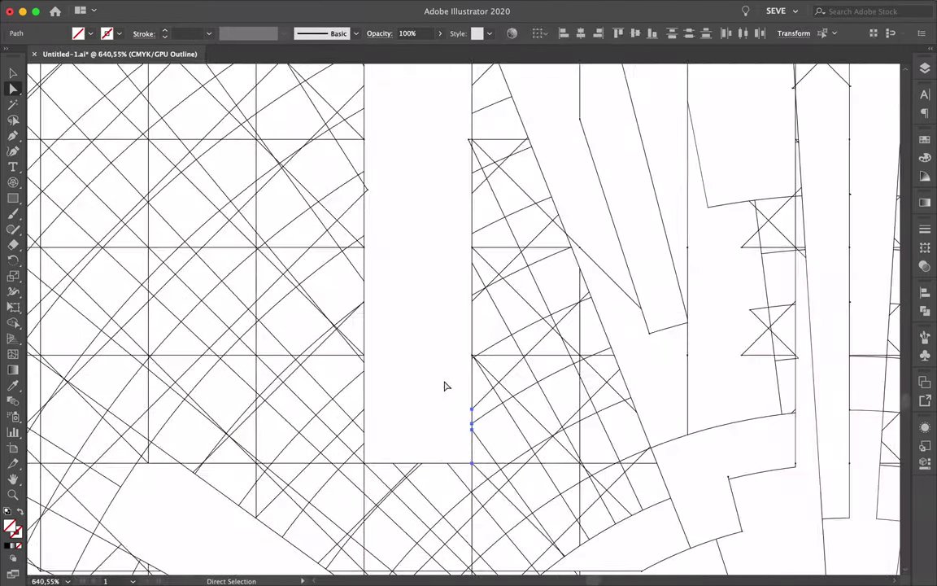
{"action": "scroll", "coordinate": [444, 383], "scroll_direction": "up", "scroll_amount": 1}
{"action": "left_click_drag", "start_coordinate": [511, 277], "coordinate": [663, 319]}
{"action": "scroll", "coordinate": [671, 310], "scroll_direction": "up", "scroll_amount": 3}
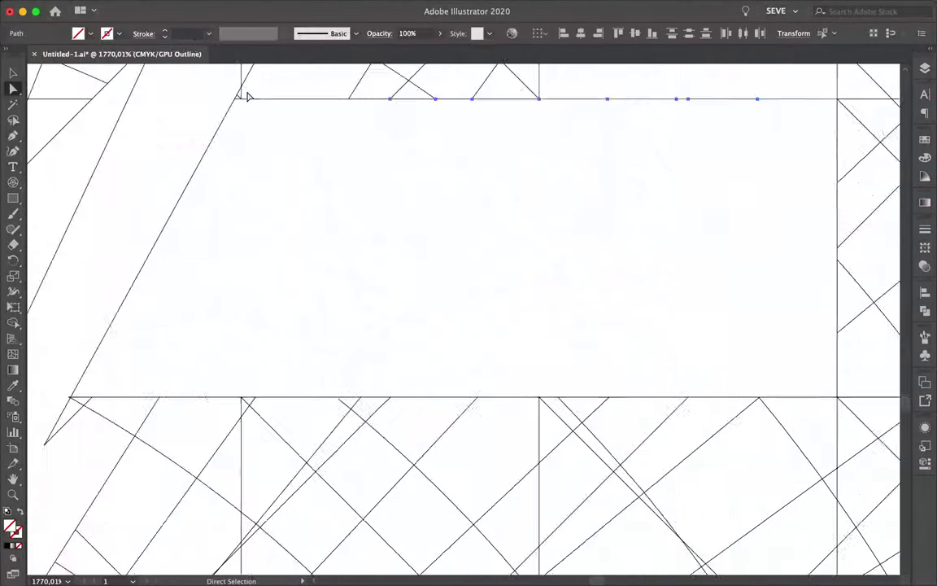
{"action": "scroll", "coordinate": [267, 340], "scroll_direction": "down", "scroll_amount": 3}
- Pick anchors on the lattice path beside the gap, then deselect
{"action": "left_click", "coordinate": [267, 340]}
{"action": "scroll", "coordinate": [231, 325], "scroll_direction": "up", "scroll_amount": 5}
{"action": "left_click", "coordinate": [234, 334]}
{"action": "scroll", "coordinate": [377, 257], "scroll_direction": "down", "scroll_amount": 6}
{"action": "scroll", "coordinate": [333, 323], "scroll_direction": "up", "scroll_amount": 2}
{"action": "left_click", "coordinate": [325, 307]}
{"action": "scroll", "coordinate": [444, 106], "scroll_direction": "up", "scroll_amount": 10}
{"action": "scroll", "coordinate": [383, 122], "scroll_direction": "down", "scroll_amount": 5}
{"action": "scroll", "coordinate": [519, 234], "scroll_direction": "down", "scroll_amount": 3}
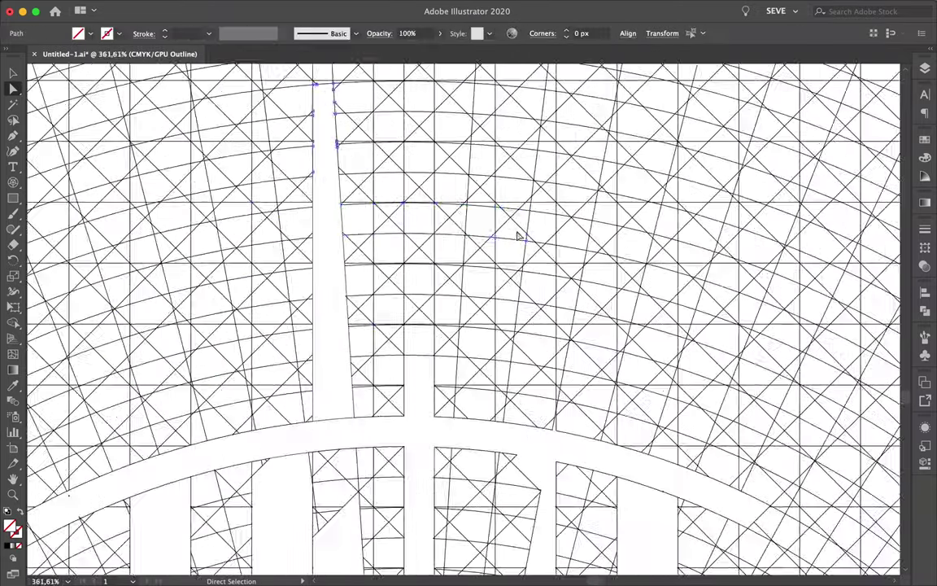
{"action": "left_click", "coordinate": [519, 234]}
{"action": "scroll", "coordinate": [82, 271], "scroll_direction": "up", "scroll_amount": 5}
{"action": "scroll", "coordinate": [726, 244], "scroll_direction": "down", "scroll_amount": 3}
- Marquee the notch-corner anchors and the next anchor group, clearing each selection afterwards
{"action": "left_click_drag", "start_coordinate": [712, 165], "coordinate": [729, 398]}
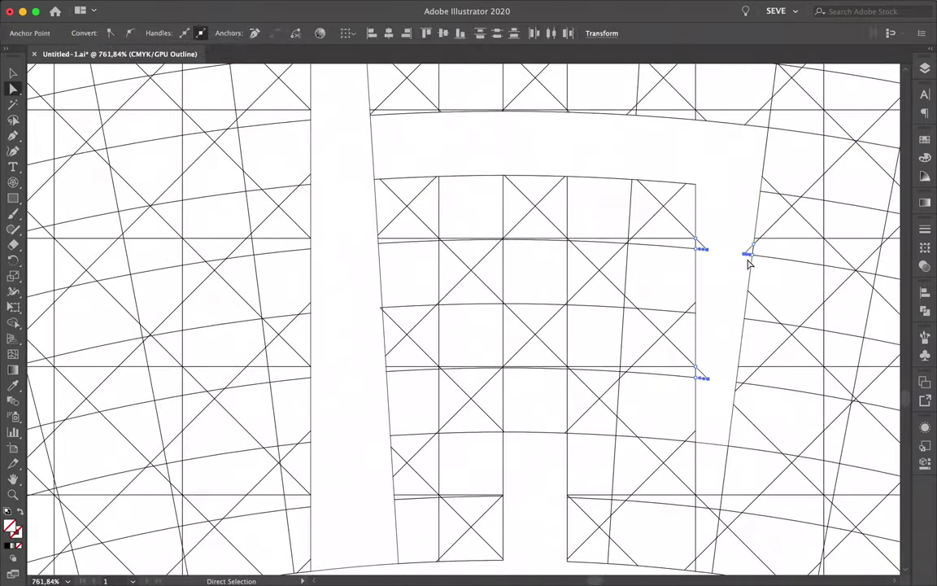
{"action": "left_click", "coordinate": [711, 355]}
{"action": "scroll", "coordinate": [711, 356], "scroll_direction": "down", "scroll_amount": 2}
{"action": "left_click_drag", "start_coordinate": [321, 333], "coordinate": [413, 389]}
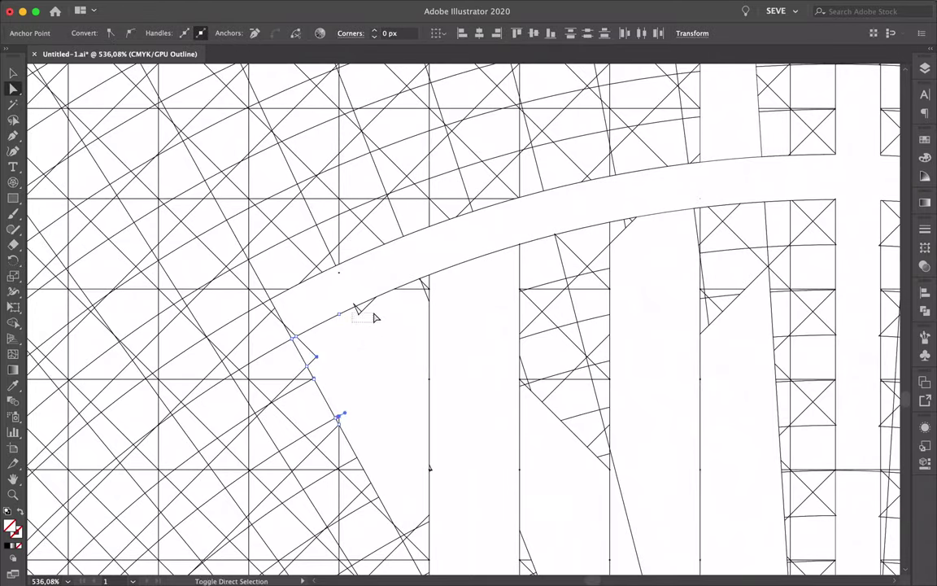
{"action": "scroll", "coordinate": [375, 318], "scroll_direction": "up", "scroll_amount": 3}
{"action": "left_click", "coordinate": [542, 404]}
{"action": "scroll", "coordinate": [540, 418], "scroll_direction": "down", "scroll_amount": 10}
{"action": "scroll", "coordinate": [512, 427], "scroll_direction": "up", "scroll_amount": 8}
{"action": "scroll", "coordinate": [524, 486], "scroll_direction": "up", "scroll_amount": 2}
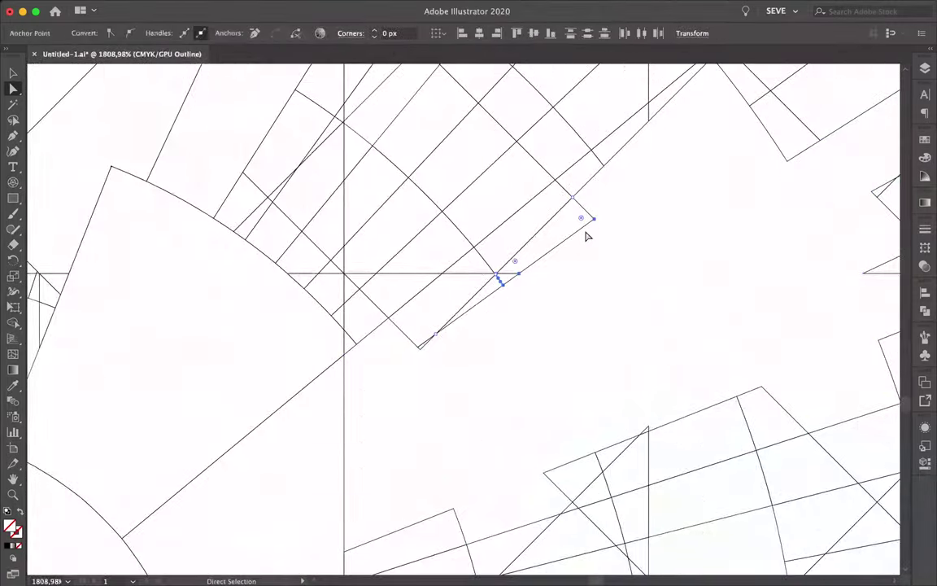
{"action": "left_click", "coordinate": [685, 222]}
{"action": "scroll", "coordinate": [684, 222], "scroll_direction": "down", "scroll_amount": 3}
{"action": "scroll", "coordinate": [707, 198], "scroll_direction": "up", "scroll_amount": 1}
{"action": "scroll", "coordinate": [778, 335], "scroll_direction": "up", "scroll_amount": 1}
{"action": "scroll", "coordinate": [675, 338], "scroll_direction": "up", "scroll_amount": 1}
- Select a lattice path, deselect it, and scan the lattice edges for remaining stray points
{"action": "left_click", "coordinate": [731, 345]}
{"action": "left_click_drag", "start_coordinate": [615, 368], "coordinate": [616, 368]}
{"action": "scroll", "coordinate": [435, 450], "scroll_direction": "down", "scroll_amount": 2}
{"action": "scroll", "coordinate": [403, 182], "scroll_direction": "up", "scroll_amount": 3}
{"action": "scroll", "coordinate": [498, 194], "scroll_direction": "down", "scroll_amount": 2}
{"action": "scroll", "coordinate": [414, 299], "scroll_direction": "down", "scroll_amount": 1}
{"action": "scroll", "coordinate": [506, 235], "scroll_direction": "up", "scroll_amount": 1}
{"action": "scroll", "coordinate": [488, 261], "scroll_direction": "down", "scroll_amount": 3}
{"action": "scroll", "coordinate": [483, 266], "scroll_direction": "up", "scroll_amount": 3}
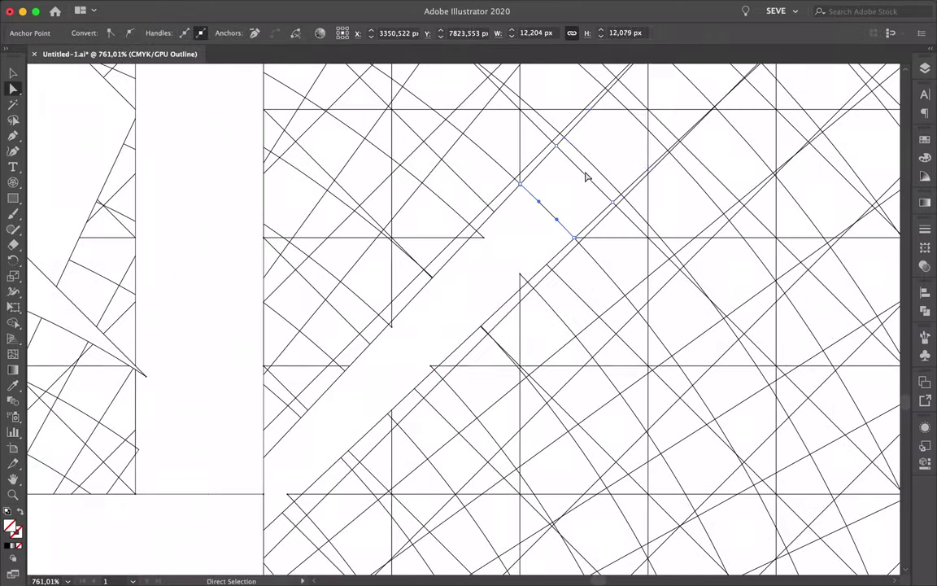
{"action": "scroll", "coordinate": [669, 109], "scroll_direction": "down", "scroll_amount": 5}
{"action": "scroll", "coordinate": [630, 182], "scroll_direction": "left", "scroll_amount": 5}
{"action": "scroll", "coordinate": [423, 285], "scroll_direction": "down", "scroll_amount": 2}
{"action": "scroll", "coordinate": [283, 359], "scroll_direction": "up", "scroll_amount": 3}
{"action": "scroll", "coordinate": [456, 200], "scroll_direction": "up", "scroll_amount": 1}
{"action": "scroll", "coordinate": [577, 106], "scroll_direction": "up", "scroll_amount": 2}
{"action": "scroll", "coordinate": [455, 309], "scroll_direction": "down", "scroll_amount": 3}
{"action": "scroll", "coordinate": [513, 179], "scroll_direction": "up", "scroll_amount": 3}
{"action": "scroll", "coordinate": [535, 198], "scroll_direction": "down", "scroll_amount": 3}
{"action": "scroll", "coordinate": [561, 215], "scroll_direction": "up", "scroll_amount": 2}
- Select anchors on the vertical channel path and neighbouring paths at the channel corner
{"action": "left_click_drag", "start_coordinate": [560, 215], "coordinate": [590, 233]}
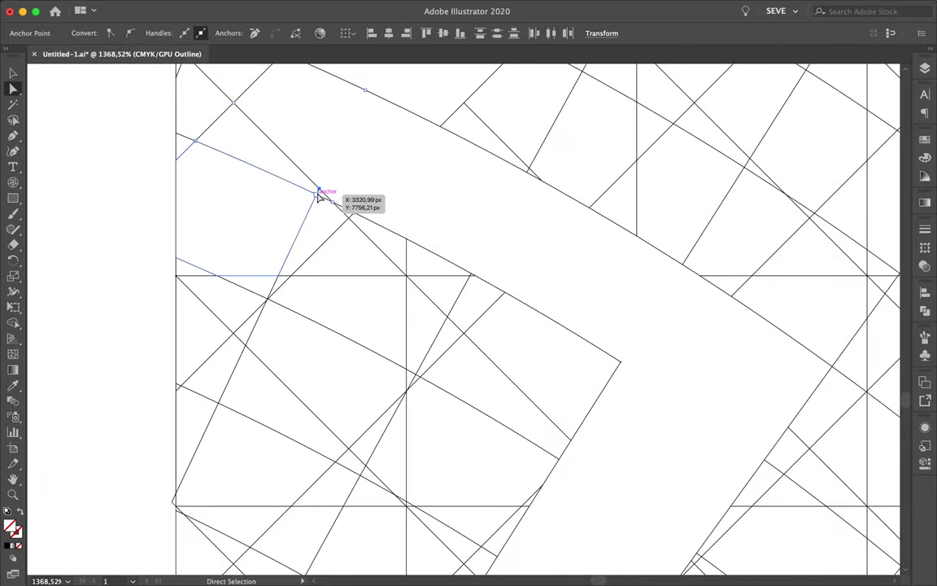
{"action": "scroll", "coordinate": [329, 220], "scroll_direction": "down", "scroll_amount": 5}
{"action": "scroll", "coordinate": [325, 195], "scroll_direction": "up", "scroll_amount": 4}
{"action": "left_click", "coordinate": [324, 184]}
{"action": "scroll", "coordinate": [268, 236], "scroll_direction": "up", "scroll_amount": 3}
{"action": "scroll", "coordinate": [293, 268], "scroll_direction": "down", "scroll_amount": 4}
{"action": "left_click", "coordinate": [362, 268]}
{"action": "scroll", "coordinate": [651, 305], "scroll_direction": "up", "scroll_amount": 2}
{"action": "scroll", "coordinate": [669, 341], "scroll_direction": "down", "scroll_amount": 2}
{"action": "left_click", "coordinate": [674, 417]}
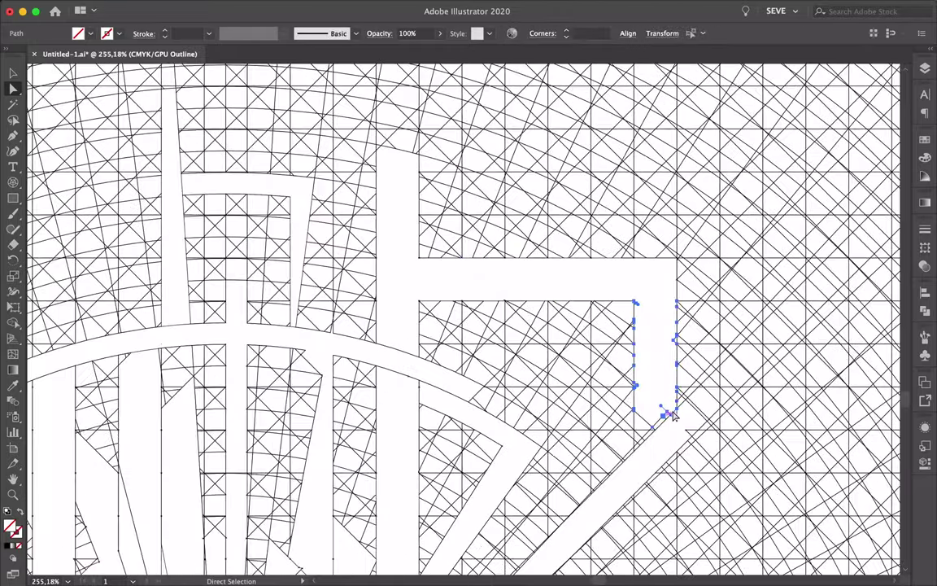
- Select a small segment's anchor and another lattice path, then clear the selections
{"action": "scroll", "coordinate": [673, 417], "scroll_direction": "up", "scroll_amount": 3}
{"action": "left_click", "coordinate": [592, 483]}
{"action": "scroll", "coordinate": [664, 419], "scroll_direction": "down", "scroll_amount": 4}
{"action": "scroll", "coordinate": [480, 244], "scroll_direction": "up", "scroll_amount": 4}
{"action": "left_click", "coordinate": [433, 293]}
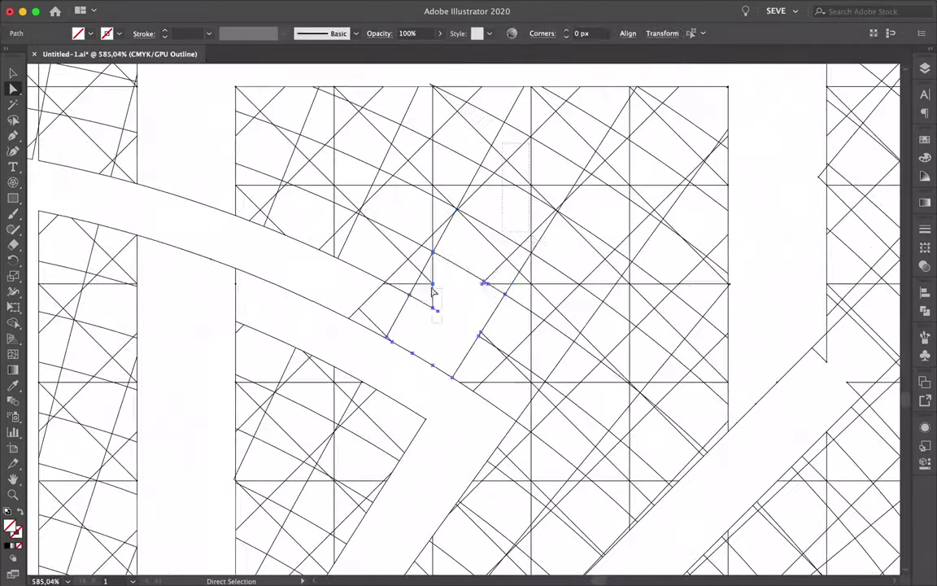
{"action": "scroll", "coordinate": [519, 267], "scroll_direction": "up", "scroll_amount": 3}
{"action": "left_click", "coordinate": [525, 185]}
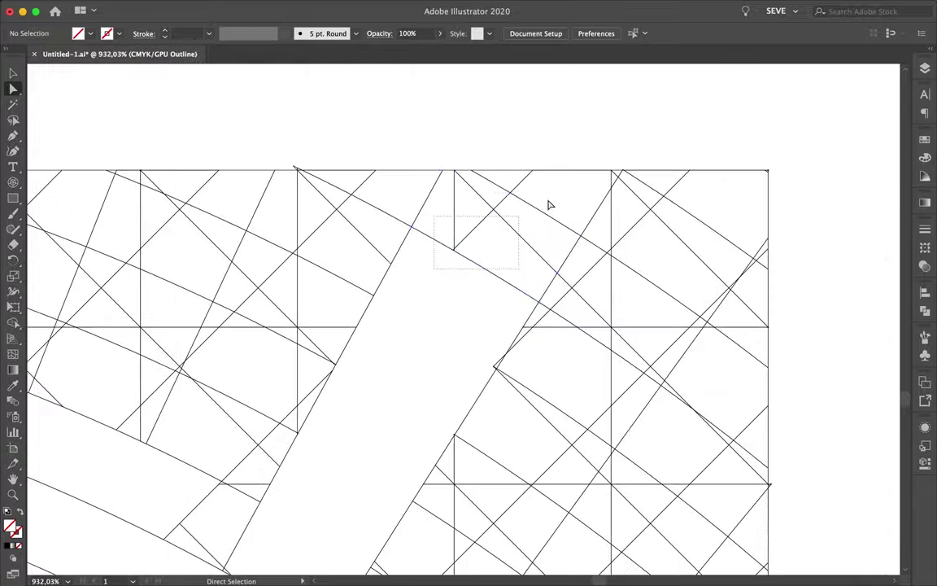
{"action": "scroll", "coordinate": [550, 413], "scroll_direction": "down", "scroll_amount": 8}
{"action": "left_click", "coordinate": [527, 237]}
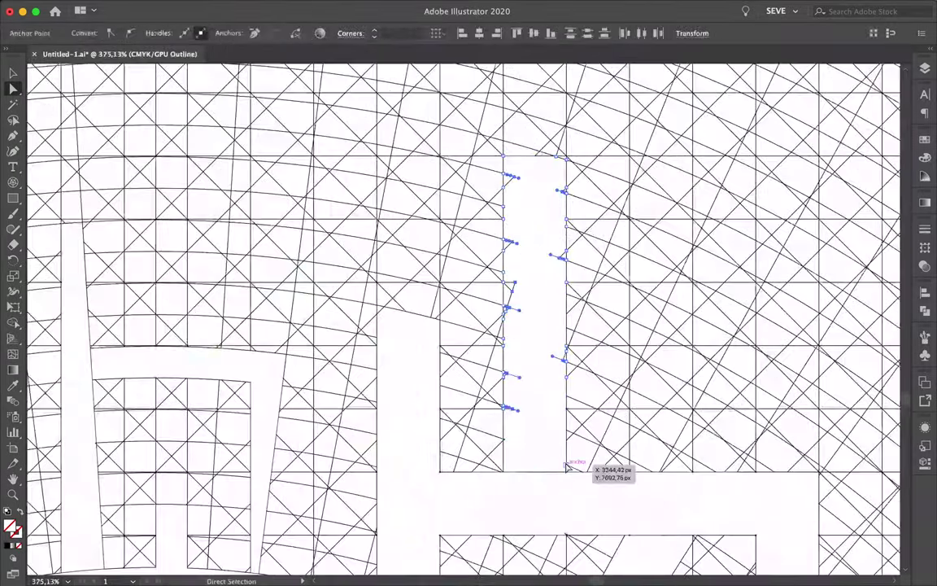
{"action": "scroll", "coordinate": [567, 465], "scroll_direction": "up", "scroll_amount": 6}
{"action": "left_click", "coordinate": [298, 314]}
{"action": "scroll", "coordinate": [534, 428], "scroll_direction": "down", "scroll_amount": 3}
- Select channel-edge paths, the stray intersection anchor, and anchors along the diagonal segments
{"action": "left_click", "coordinate": [512, 399]}
{"action": "scroll", "coordinate": [565, 437], "scroll_direction": "down", "scroll_amount": 2}
{"action": "scroll", "coordinate": [523, 336], "scroll_direction": "up", "scroll_amount": 3}
{"action": "left_click", "coordinate": [523, 336]}
{"action": "left_click_drag", "start_coordinate": [616, 415], "coordinate": [729, 480]}
{"action": "scroll", "coordinate": [707, 494], "scroll_direction": "up", "scroll_amount": 3}
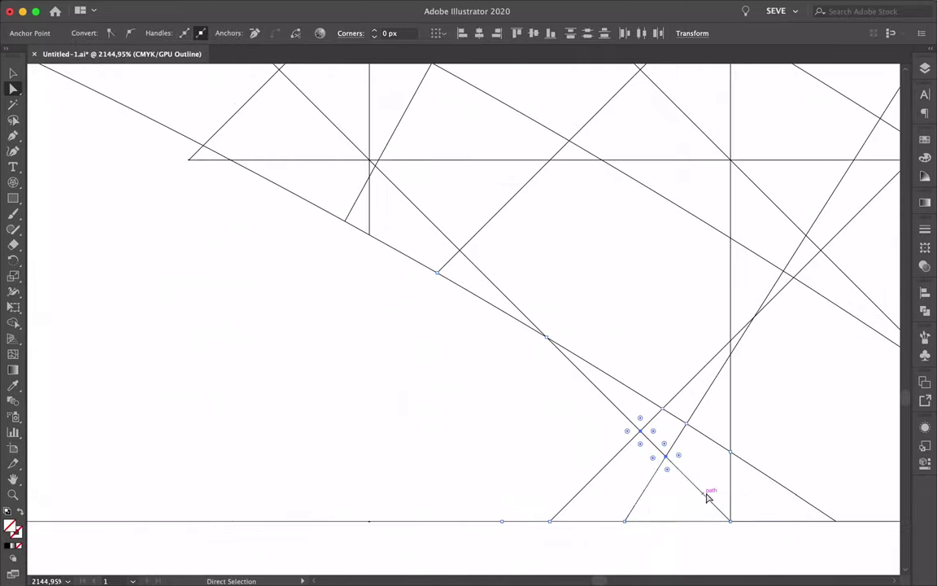
{"action": "scroll", "coordinate": [488, 406], "scroll_direction": "down", "scroll_amount": 8}
{"action": "scroll", "coordinate": [427, 327], "scroll_direction": "up", "scroll_amount": 6}
{"action": "scroll", "coordinate": [528, 470], "scroll_direction": "down", "scroll_amount": 5}
{"action": "scroll", "coordinate": [366, 246], "scroll_direction": "up", "scroll_amount": 3}
{"action": "left_click_drag", "start_coordinate": [366, 246], "coordinate": [421, 476]}
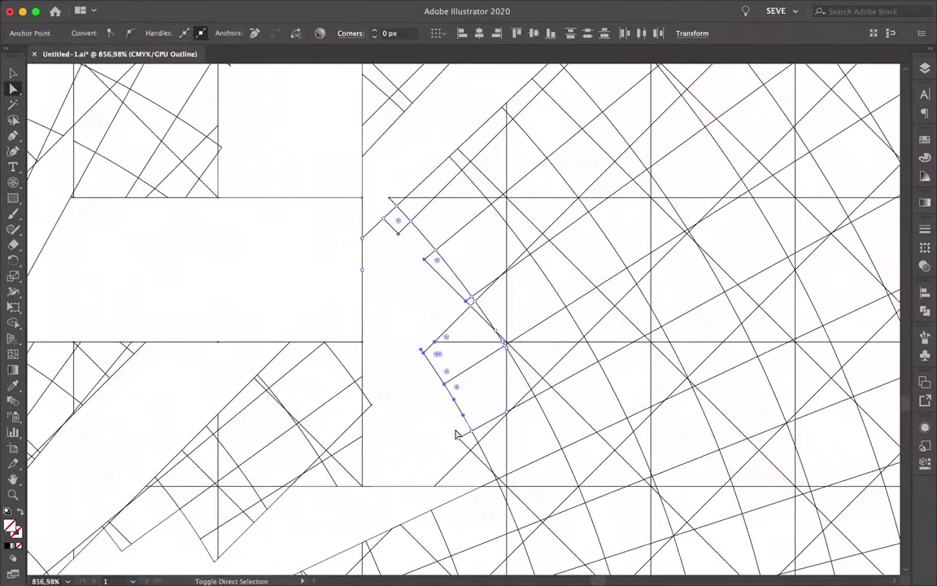
{"action": "scroll", "coordinate": [478, 414], "scroll_direction": "up", "scroll_amount": 3}
{"action": "scroll", "coordinate": [469, 278], "scroll_direction": "down", "scroll_amount": 5}
{"action": "scroll", "coordinate": [355, 376], "scroll_direction": "up", "scroll_amount": 5}
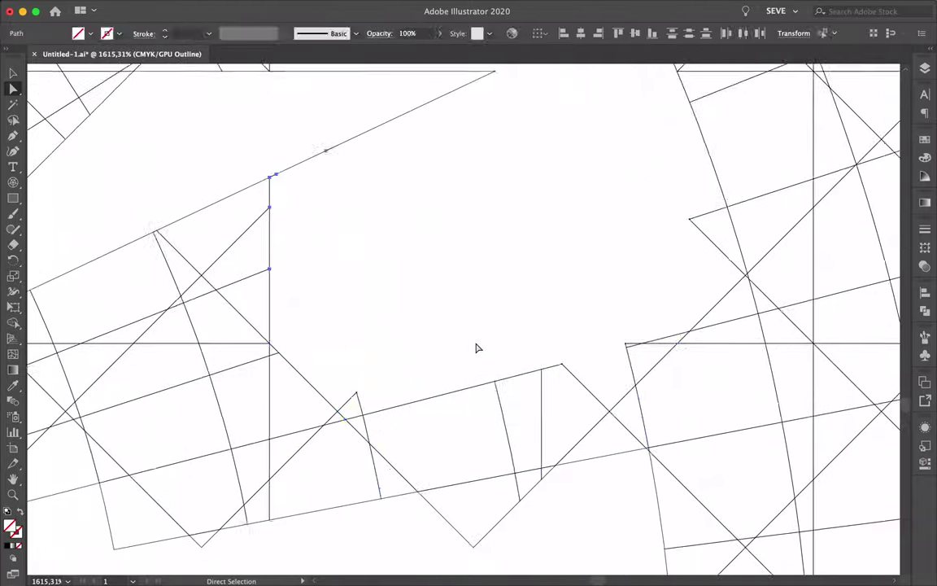
{"action": "scroll", "coordinate": [478, 324], "scroll_direction": "down", "scroll_amount": 3}
{"action": "scroll", "coordinate": [695, 330], "scroll_direction": "down", "scroll_amount": 3}
- Select the remaining lattice paths at the channel corner
{"action": "left_click", "coordinate": [617, 271]}
{"action": "scroll", "coordinate": [575, 172], "scroll_direction": "up", "scroll_amount": 5}
{"action": "scroll", "coordinate": [661, 288], "scroll_direction": "up", "scroll_amount": 2}
{"action": "scroll", "coordinate": [585, 360], "scroll_direction": "down", "scroll_amount": 3}
{"action": "scroll", "coordinate": [582, 338], "scroll_direction": "down", "scroll_amount": 3}
{"action": "scroll", "coordinate": [697, 355], "scroll_direction": "up", "scroll_amount": 5}
{"action": "left_click", "coordinate": [696, 334]}
{"action": "scroll", "coordinate": [433, 388], "scroll_direction": "down", "scroll_amount": 5}
{"action": "scroll", "coordinate": [527, 148], "scroll_direction": "down", "scroll_amount": 5}
{"action": "scroll", "coordinate": [527, 149], "scroll_direction": "up", "scroll_amount": 3}
{"action": "left_click", "coordinate": [540, 216]}
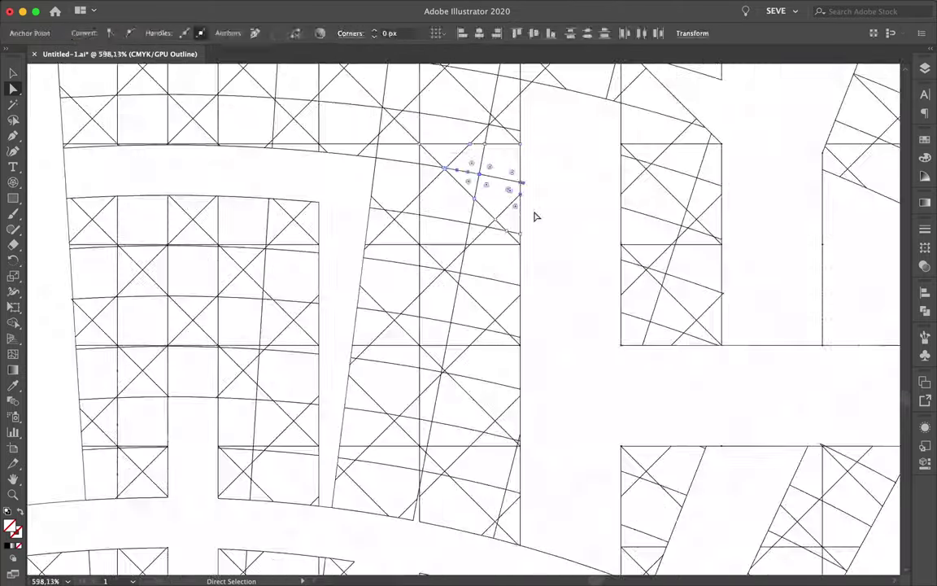
{"action": "scroll", "coordinate": [540, 215], "scroll_direction": "down", "scroll_amount": 3}
{"action": "scroll", "coordinate": [668, 203], "scroll_direction": "up", "scroll_amount": 2}
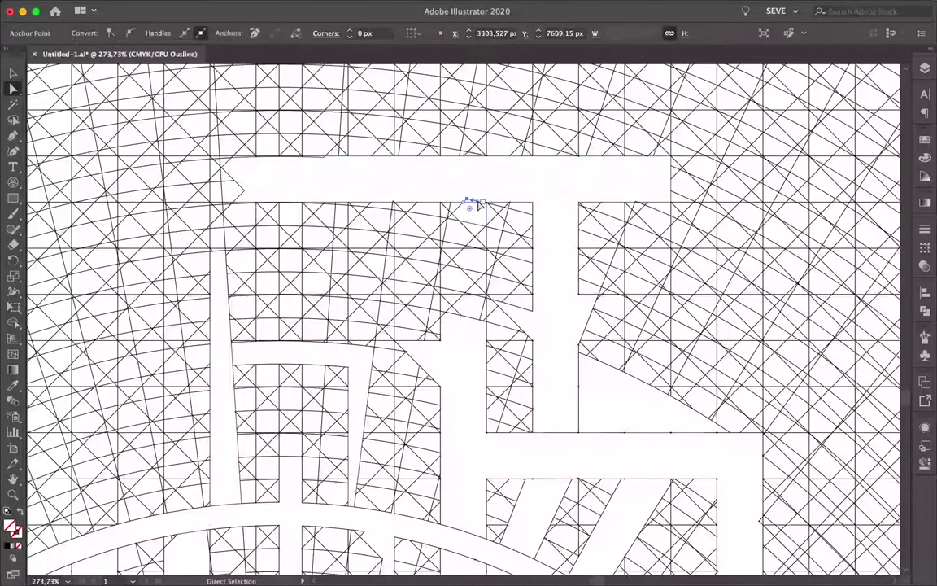
{"action": "scroll", "coordinate": [478, 205], "scroll_direction": "up", "scroll_amount": 2}
{"action": "scroll", "coordinate": [601, 425], "scroll_direction": "down", "scroll_amount": 5}
{"action": "scroll", "coordinate": [494, 304], "scroll_direction": "down", "scroll_amount": 5}
- Fill the lattice channels with magenta using the Live Paint Bucket in colour preview
{"action": "left_click", "coordinate": [493, 303]}
{"action": "scroll", "coordinate": [494, 303], "scroll_direction": "up", "scroll_amount": 3}
{"action": "left_click_drag", "start_coordinate": [203, 267], "coordinate": [421, 429]}
{"action": "key", "text": "k"}
{"action": "scroll", "coordinate": [396, 455], "scroll_direction": "up", "scroll_amount": 3}
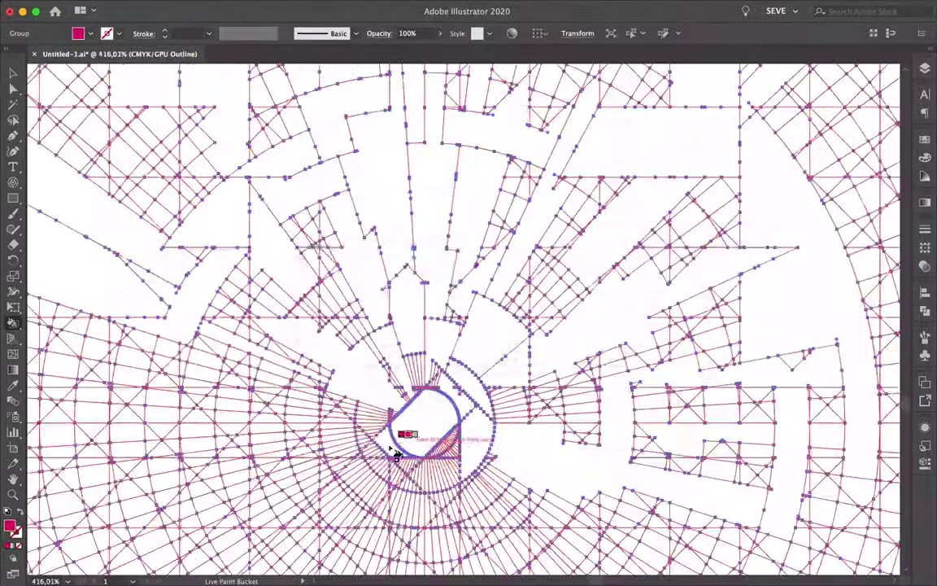
{"action": "key", "text": "ctrl+y"}
{"action": "left_click_drag", "start_coordinate": [398, 446], "coordinate": [680, 382]}
{"action": "scroll", "coordinate": [323, 192], "scroll_direction": "up", "scroll_amount": 5}
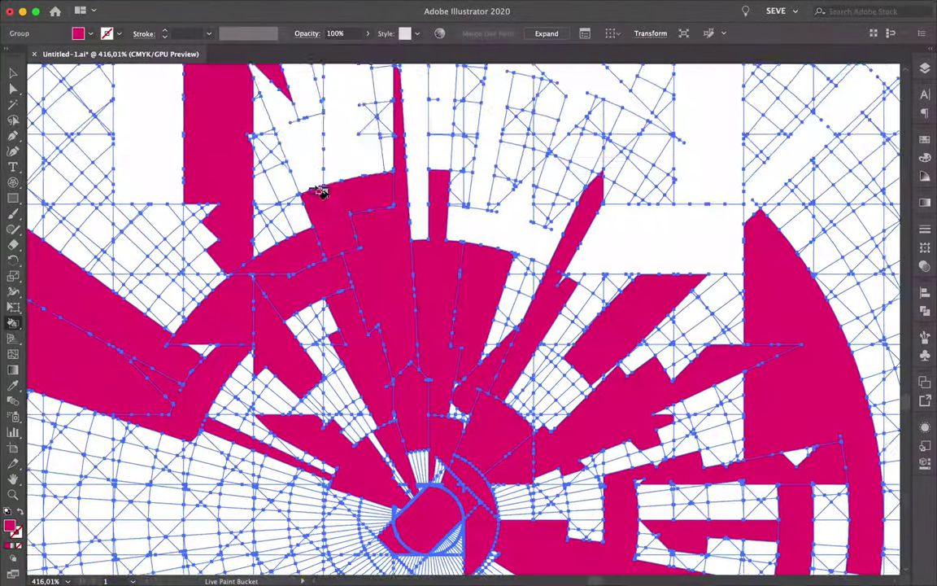
{"action": "scroll", "coordinate": [456, 221], "scroll_direction": "down", "scroll_amount": 2}
{"action": "scroll", "coordinate": [847, 324], "scroll_direction": "down", "scroll_amount": 5}
{"action": "scroll", "coordinate": [418, 268], "scroll_direction": "down", "scroll_amount": 5}
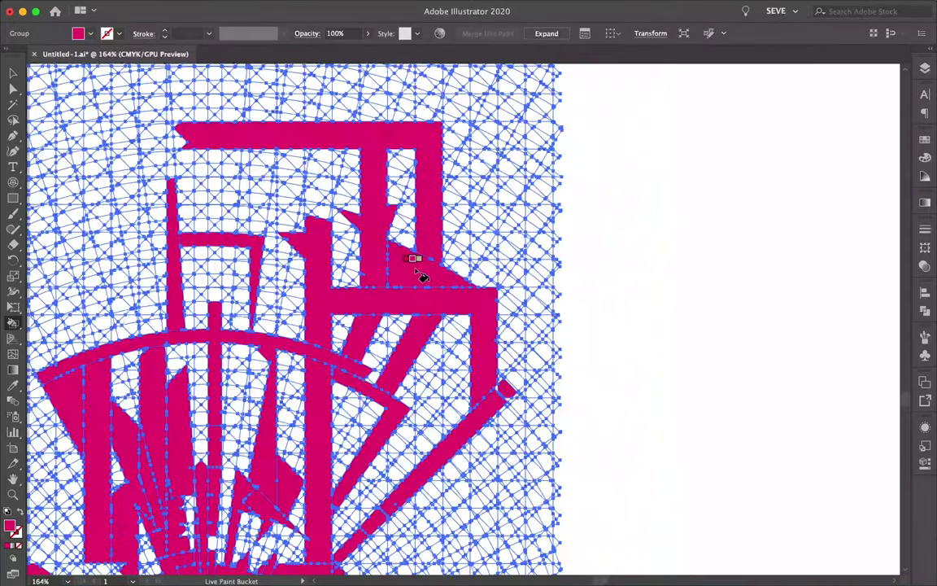
- Return to Direct Selection in outline view and marquee the leftover lower-left grid strip
{"action": "key", "text": "a"}
{"action": "key", "text": "ctrl+y"}
{"action": "left_click_drag", "start_coordinate": [193, 341], "coordinate": [142, 538]}
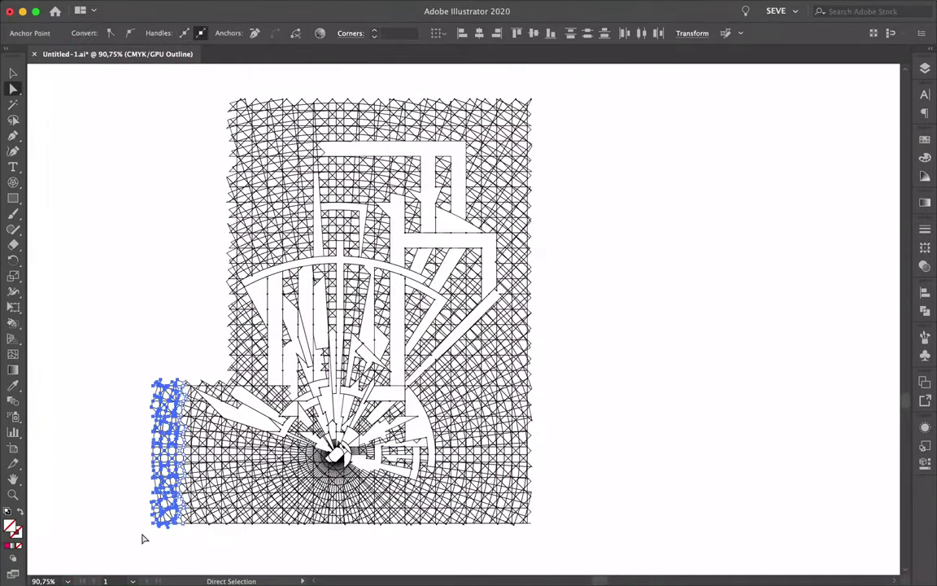
- Delete the leftover grid strips at the lower left and lower right
{"action": "key", "text": "Delete"}
{"action": "left_click_drag", "start_coordinate": [567, 498], "coordinate": [488, 313]}
{"action": "key", "text": "Delete"}
- In colour preview, select the live paint group and the small bracket below the burst
{"action": "key", "text": "ctrl+y"}
{"action": "left_click", "coordinate": [160, 7]}
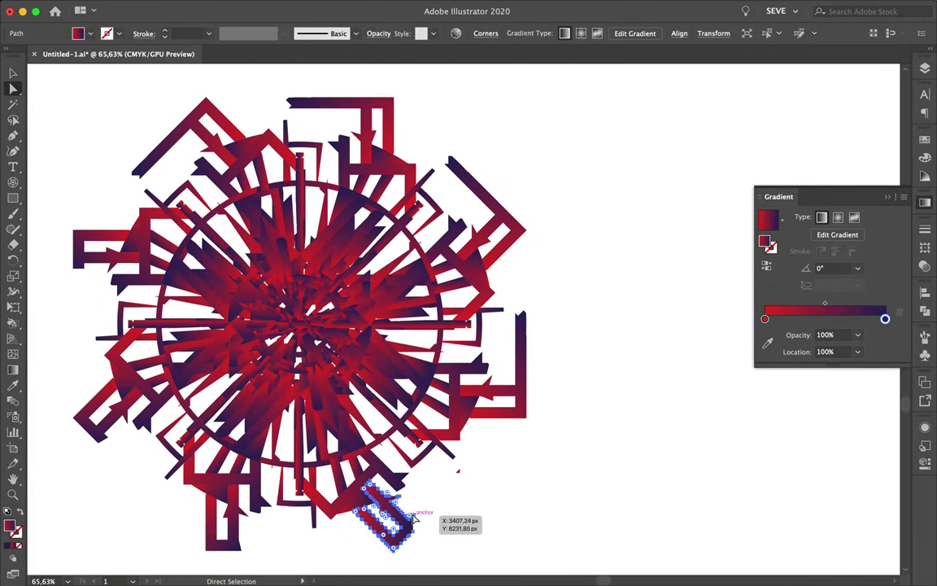
{"action": "left_click", "coordinate": [492, 399]}
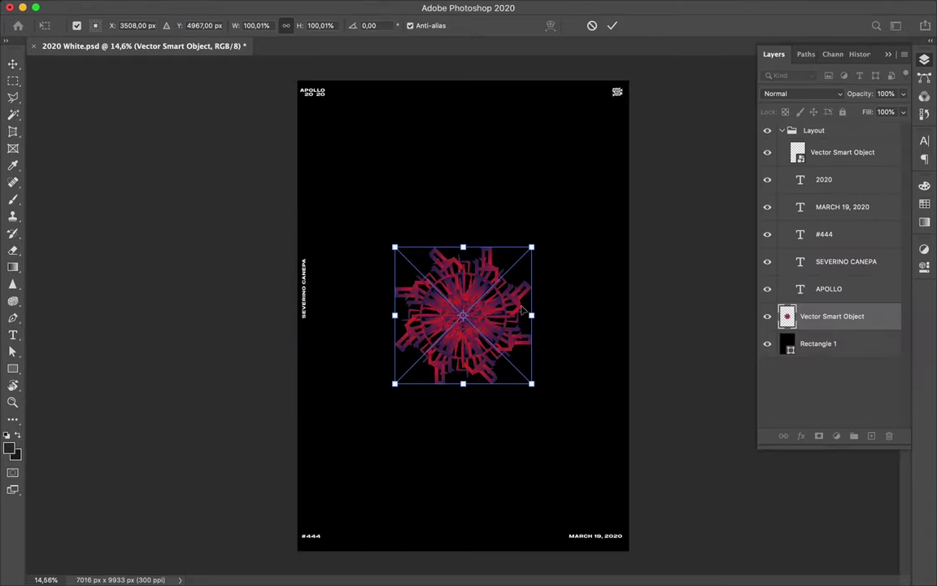
- Enlarge and centre the pasted burst Smart Object on the black poster
{"action": "left_click_drag", "start_coordinate": [532, 315], "coordinate": [661, 322]}
{"action": "key", "text": "Return"}
{"action": "left_click", "coordinate": [421, 25]}
{"action": "left_click", "coordinate": [487, 255]}
{"action": "left_click", "coordinate": [781, 131]}
- Add a Hue/Saturation adjustment layer shifting the burst's hue to -24
{"action": "left_click", "coordinate": [837, 435]}
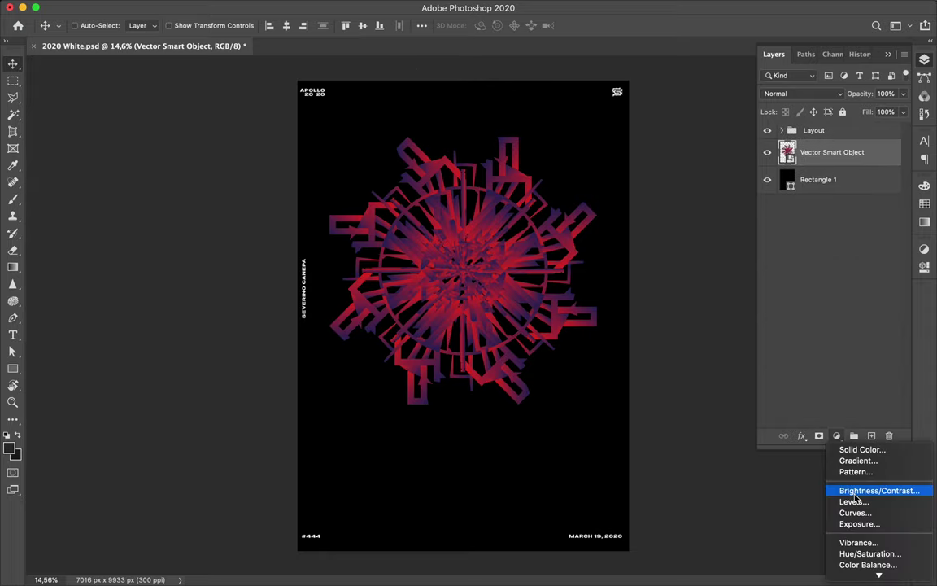
{"action": "left_click", "coordinate": [859, 554]}
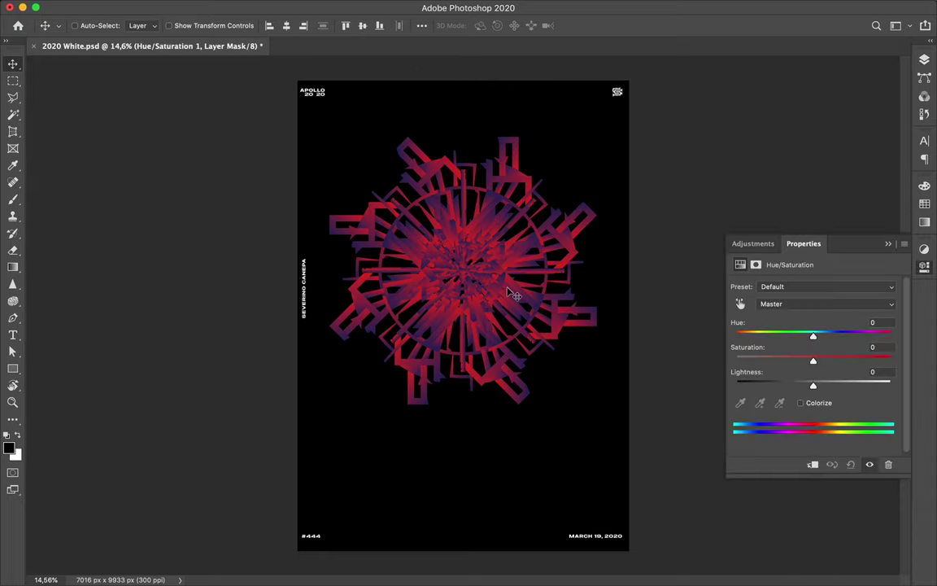
{"action": "mouse_move", "coordinate": [798, 340]}
{"action": "left_mouse_down"}
{"action": "mouse_move", "coordinate": [889, 336]}
{"action": "mouse_move", "coordinate": [795, 336]}
{"action": "left_mouse_up"}
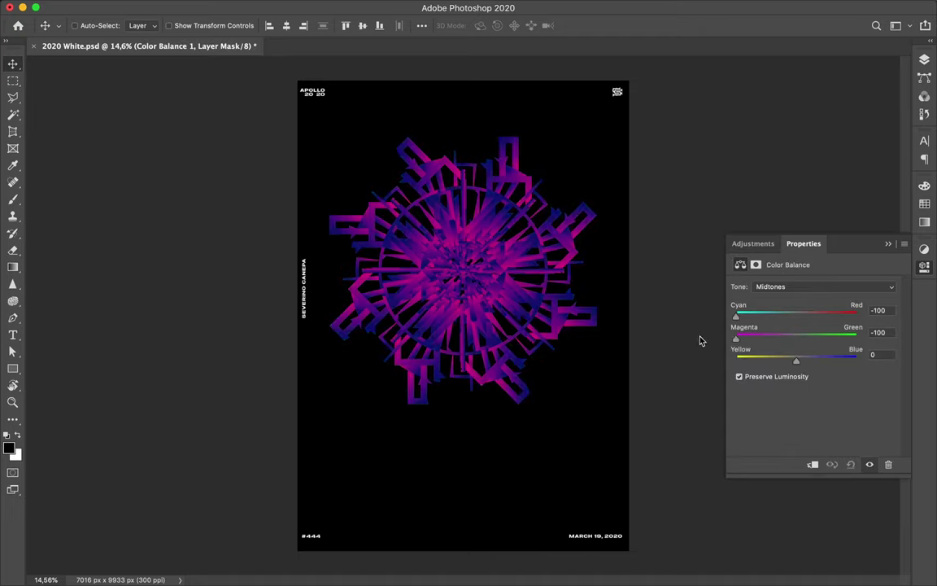
- Tweak Color Balance midtones, shadows and highlights, then draw a small green square over the burst
{"action": "left_click_drag", "start_coordinate": [735, 338], "coordinate": [820, 340]}
{"action": "mouse_move", "coordinate": [761, 360]}
{"action": "left_mouse_down"}
{"action": "mouse_move", "coordinate": [845, 359]}
{"action": "mouse_move", "coordinate": [795, 345]}
{"action": "left_mouse_up"}
{"action": "left_click", "coordinate": [821, 286]}
{"action": "left_click", "coordinate": [799, 299]}
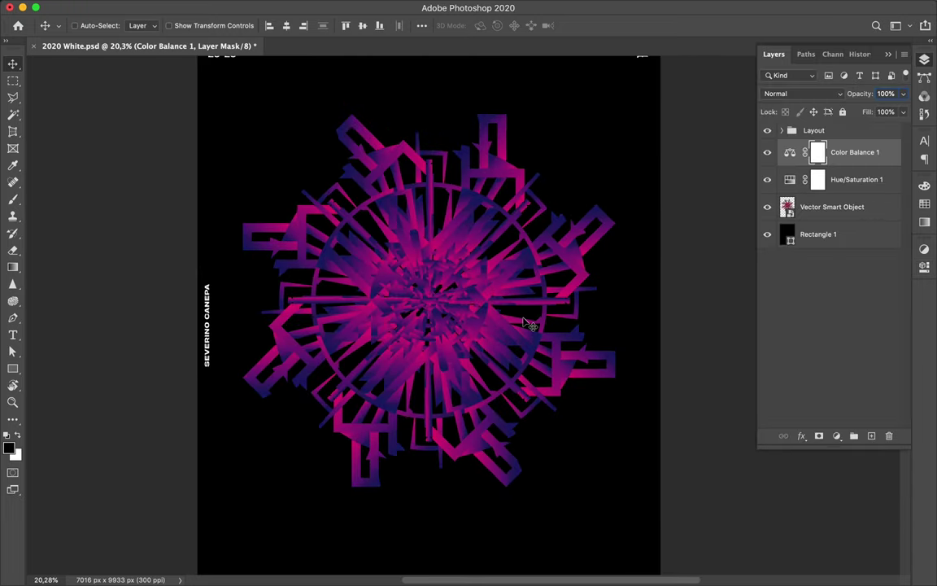
{"action": "scroll", "coordinate": [525, 323], "scroll_direction": "down", "scroll_amount": 1}
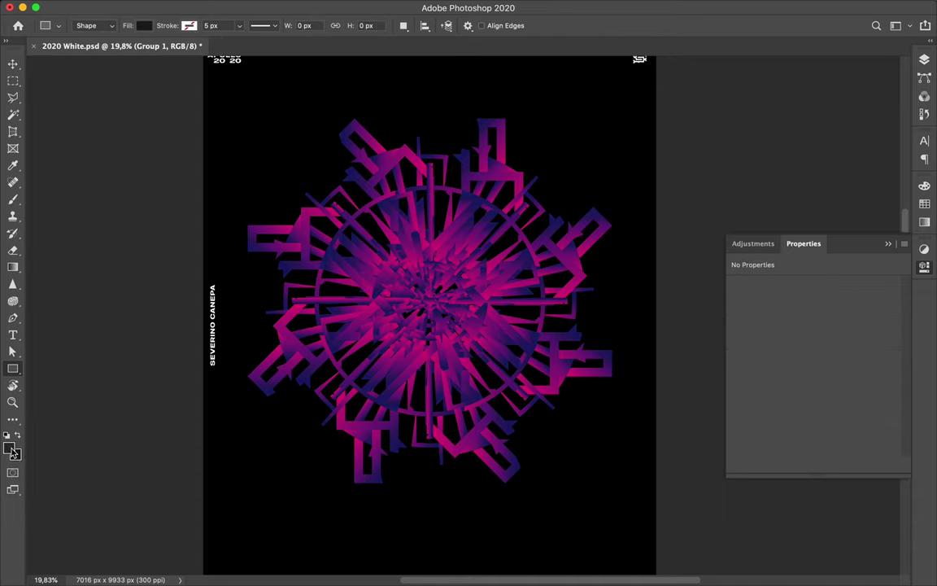
{"action": "left_click_drag", "start_coordinate": [396, 283], "coordinate": [393, 286]}
- Set the square's blend mode to Exclusion and draw a circle and another small shape over the burst
{"action": "left_click", "coordinate": [801, 94]}
{"action": "left_click", "coordinate": [794, 338]}
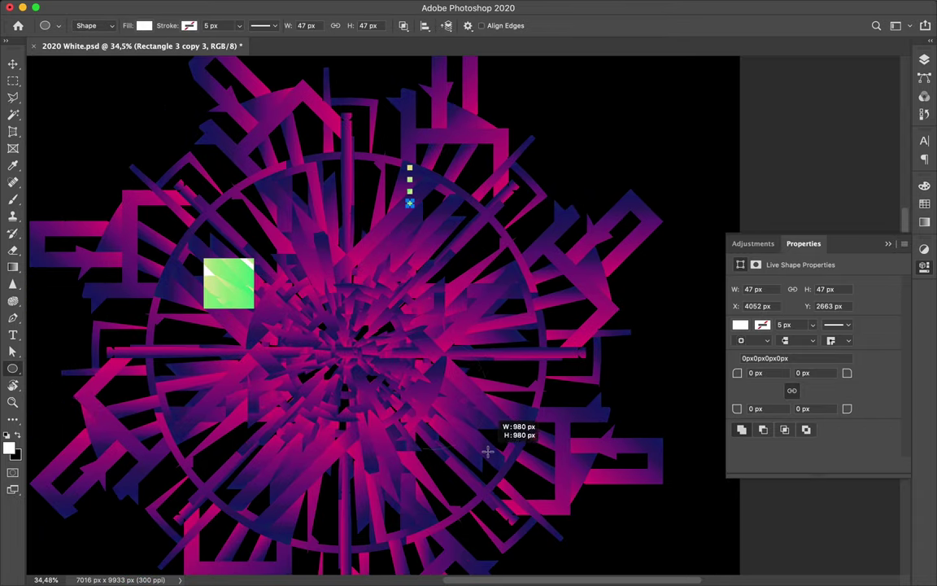
{"action": "left_click_drag", "start_coordinate": [488, 451], "coordinate": [491, 452]}
{"action": "left_click_drag", "start_coordinate": [294, 481], "coordinate": [302, 488]}
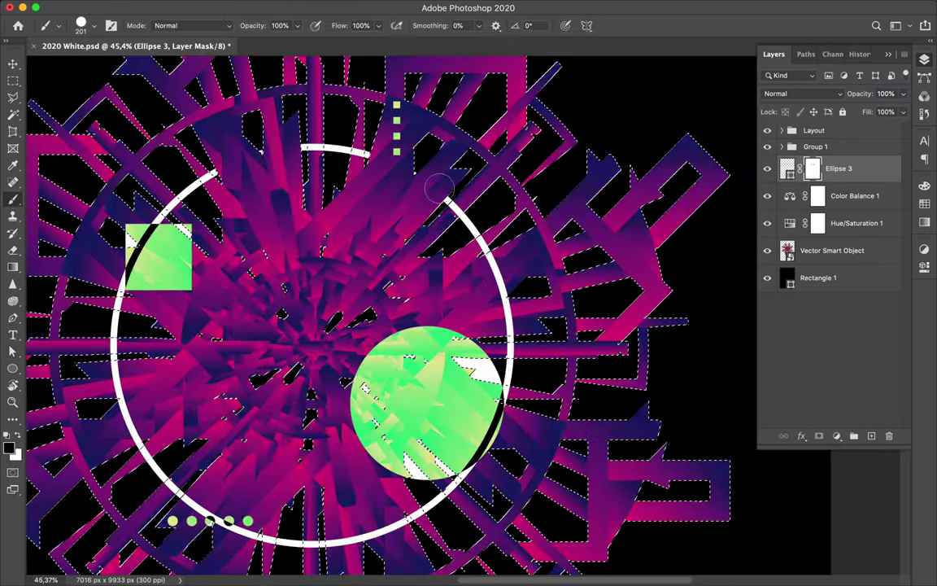
- Paint out parts of the white ring and the frame's lower-left edge on the mask
{"action": "mouse_move", "coordinate": [456, 203]}
{"action": "left_mouse_down"}
{"action": "mouse_move", "coordinate": [508, 321]}
{"action": "mouse_move", "coordinate": [465, 473]}
{"action": "left_mouse_up"}
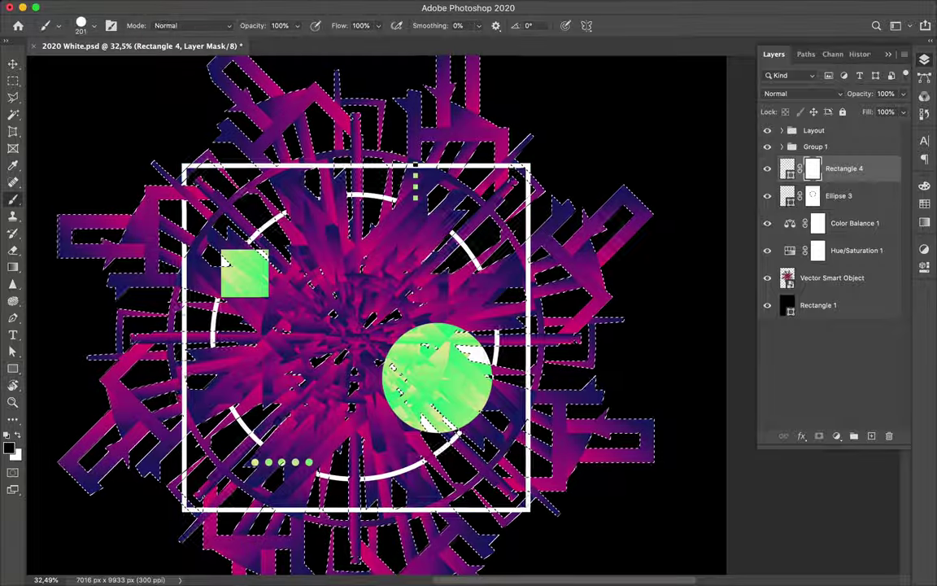
{"action": "left_click_drag", "start_coordinate": [185, 342], "coordinate": [185, 443]}
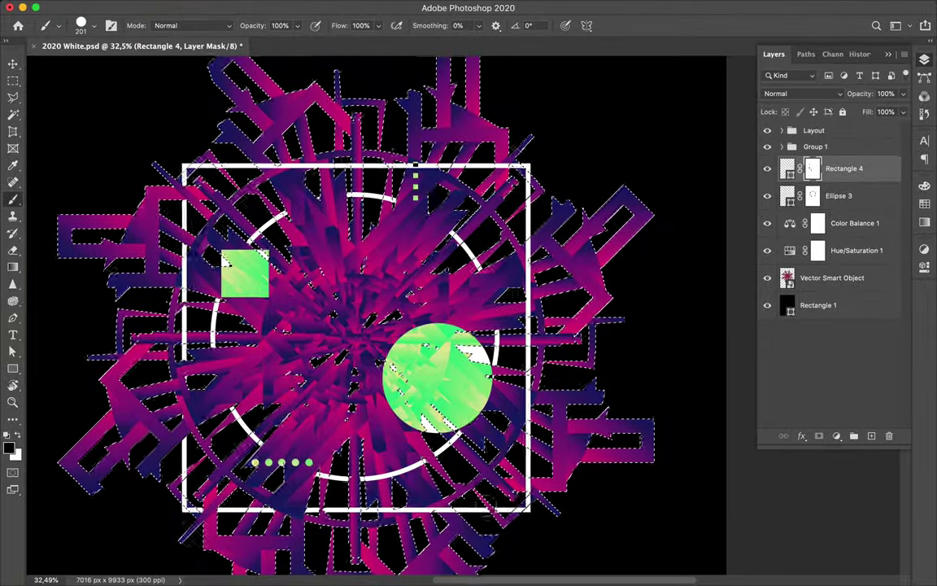
{"action": "scroll", "coordinate": [470, 319], "scroll_direction": "up", "scroll_amount": 2}
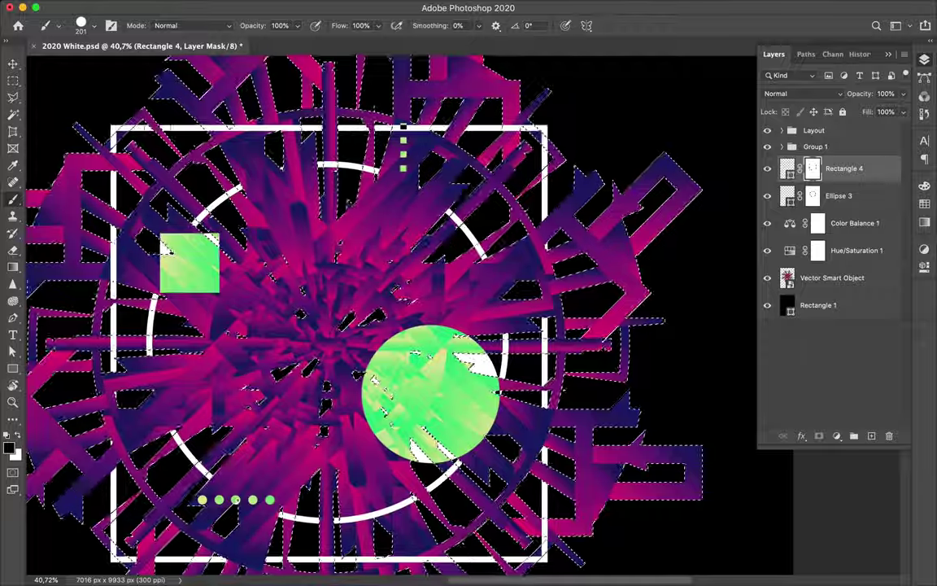
{"action": "scroll", "coordinate": [188, 251], "scroll_direction": "down", "scroll_amount": 1}
{"action": "scroll", "coordinate": [188, 251], "scroll_direction": "down", "scroll_amount": 1}
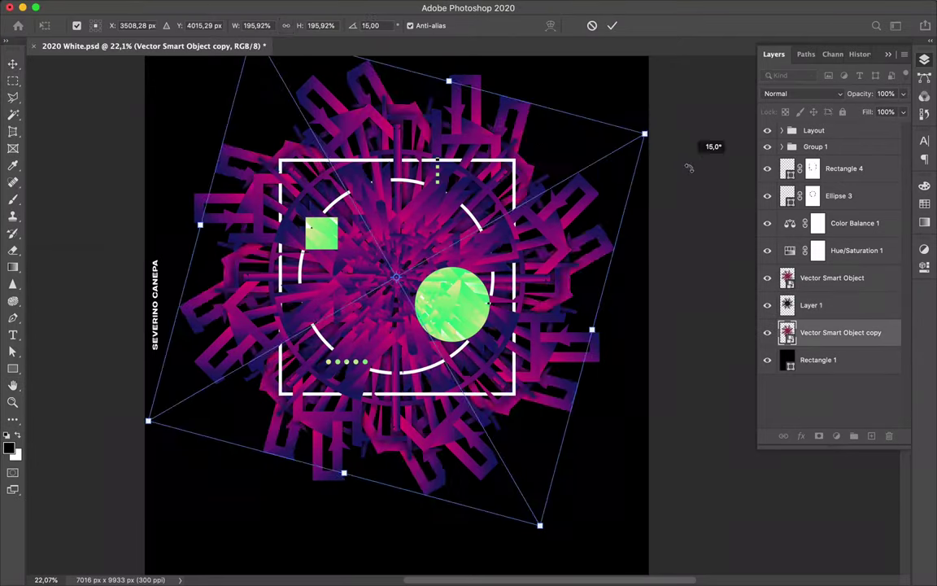
- Reduce the burst copy's Fill to 66%, then add a new empty layer
{"action": "left_click", "coordinate": [801, 94]}
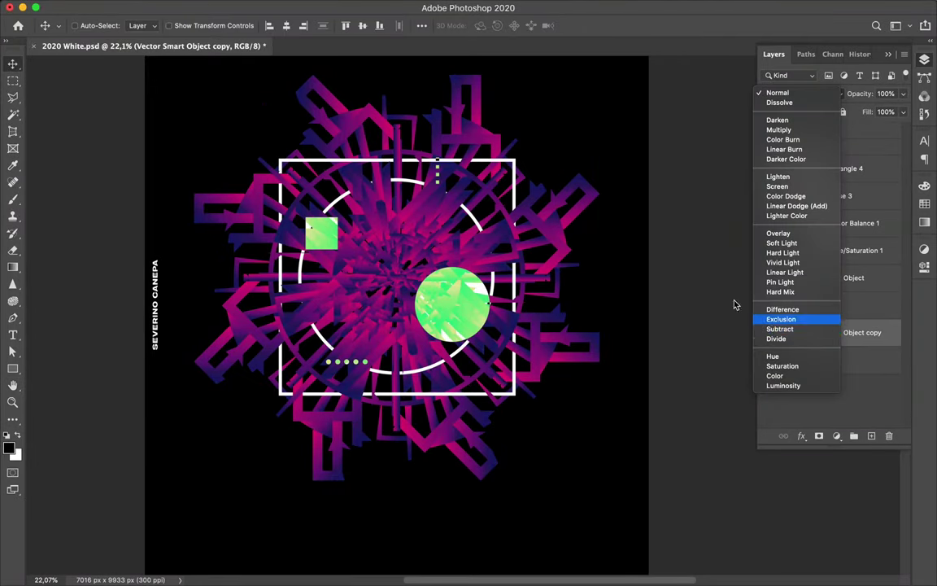
{"action": "left_click_drag", "start_coordinate": [903, 112], "coordinate": [884, 130]}
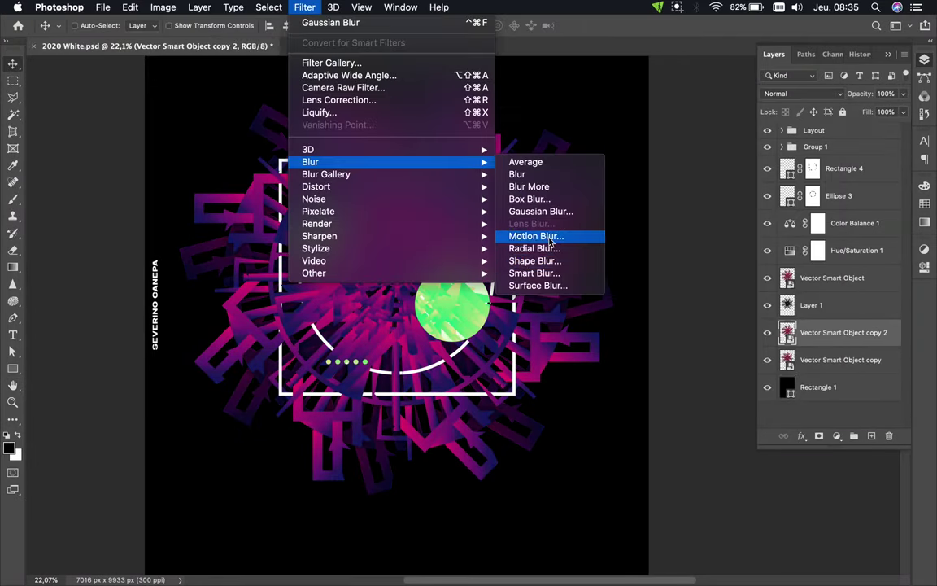
{"action": "scroll", "coordinate": [397, 309], "scroll_direction": "up", "scroll_amount": 5}
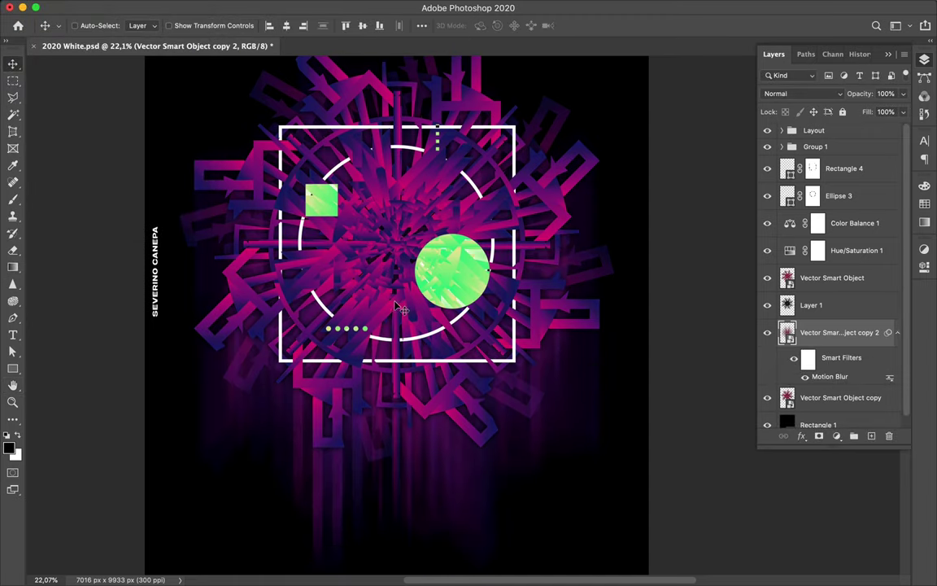
{"action": "scroll", "coordinate": [479, 381], "scroll_direction": "up", "scroll_amount": 2}
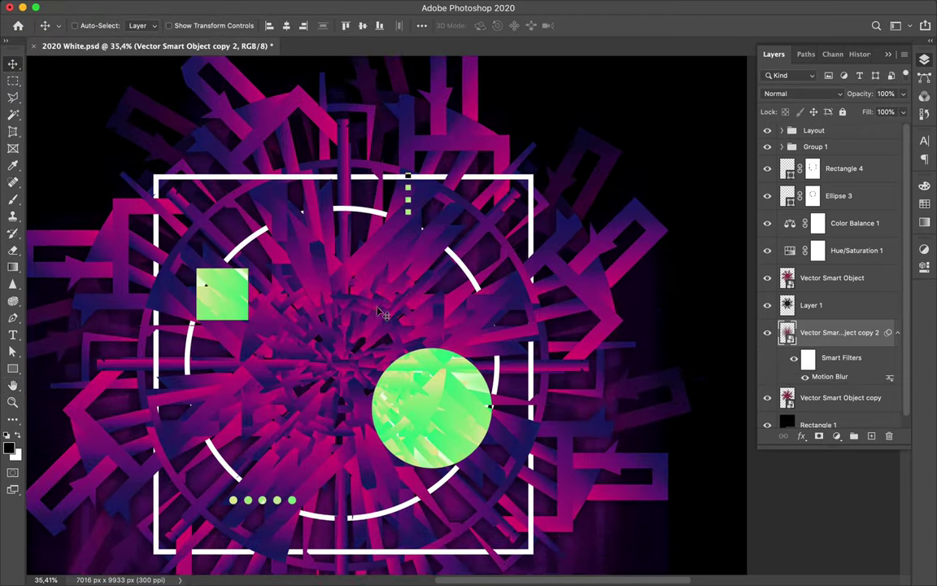
{"action": "key", "text": "super+shift+alt+n"}
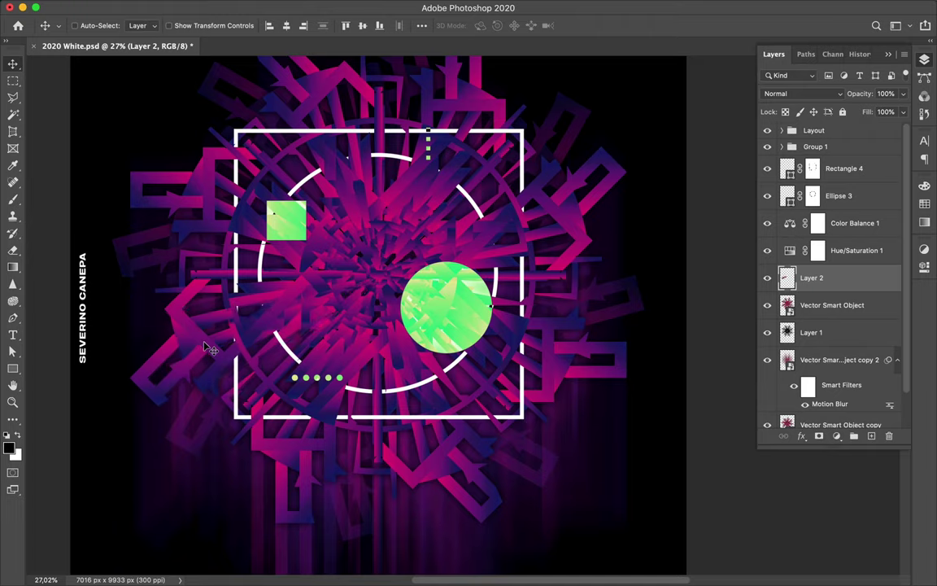
- Gaussian-blur the pink dot, blend it as Linear Dodge (Add), and place a glow at the burst's top right
{"action": "left_click", "coordinate": [801, 93]}
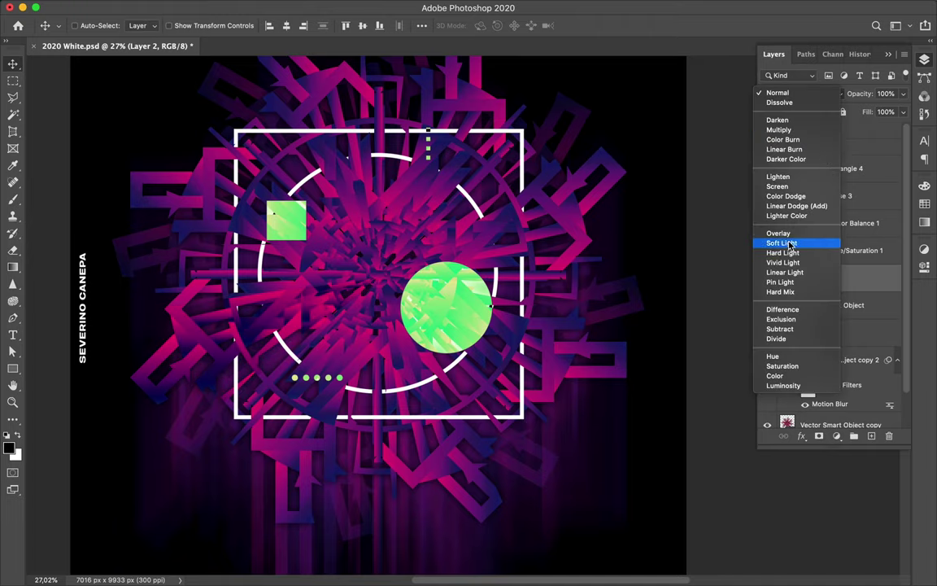
{"action": "left_click", "coordinate": [550, 203]}
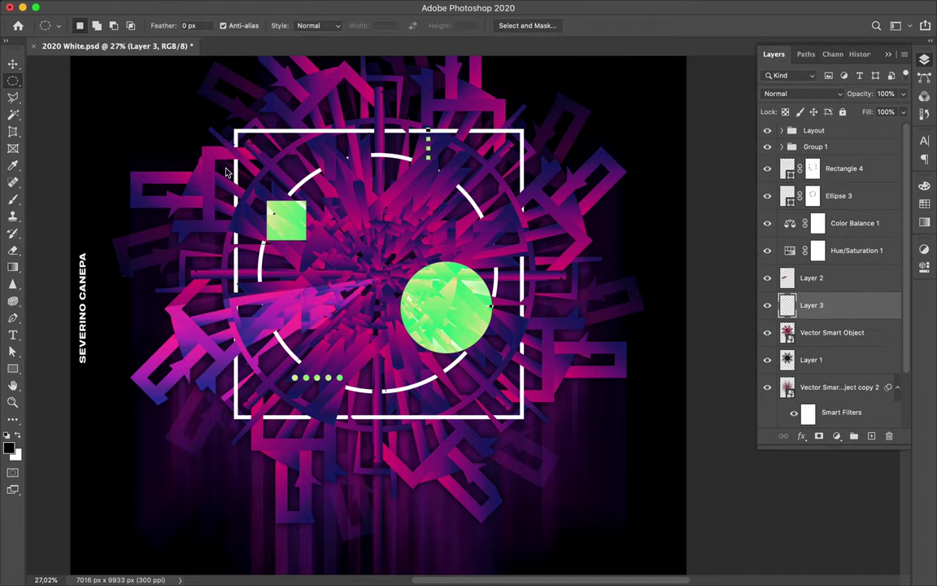
{"action": "left_click", "coordinate": [314, 5]}
{"action": "left_click", "coordinate": [549, 209]}
{"action": "left_click_drag", "start_coordinate": [63, 6], "coordinate": [450, 126]}
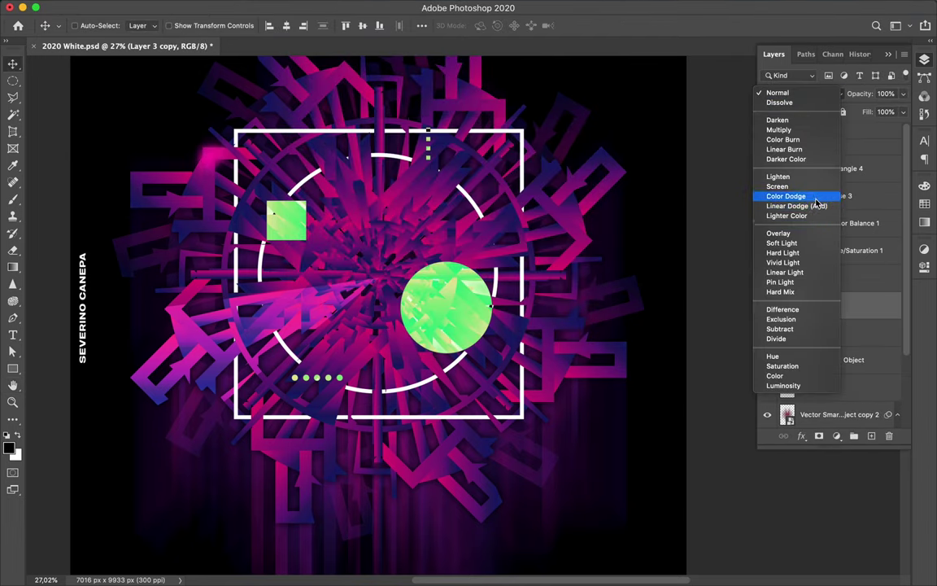
{"action": "left_click", "coordinate": [814, 206]}
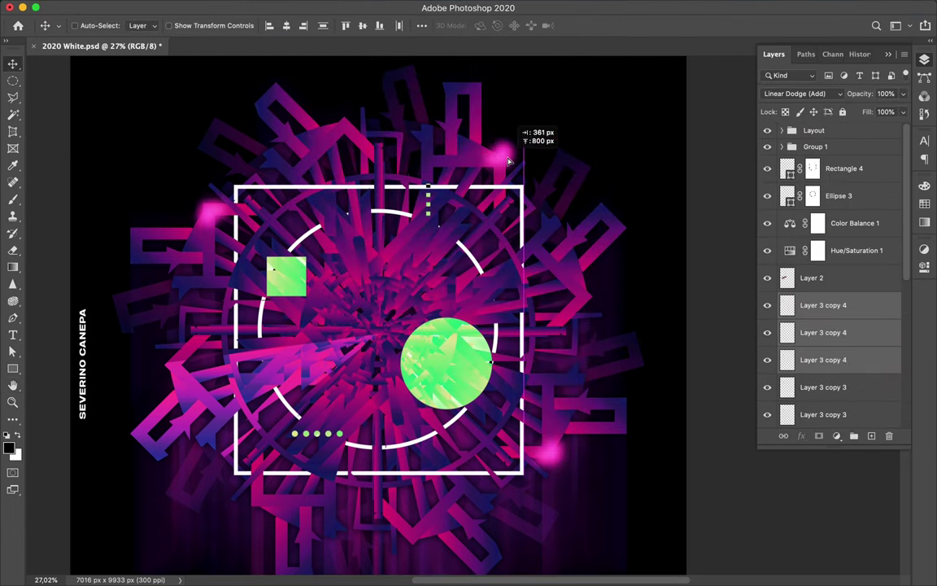
{"action": "left_click_drag", "start_coordinate": [421, 225], "coordinate": [382, 260]}
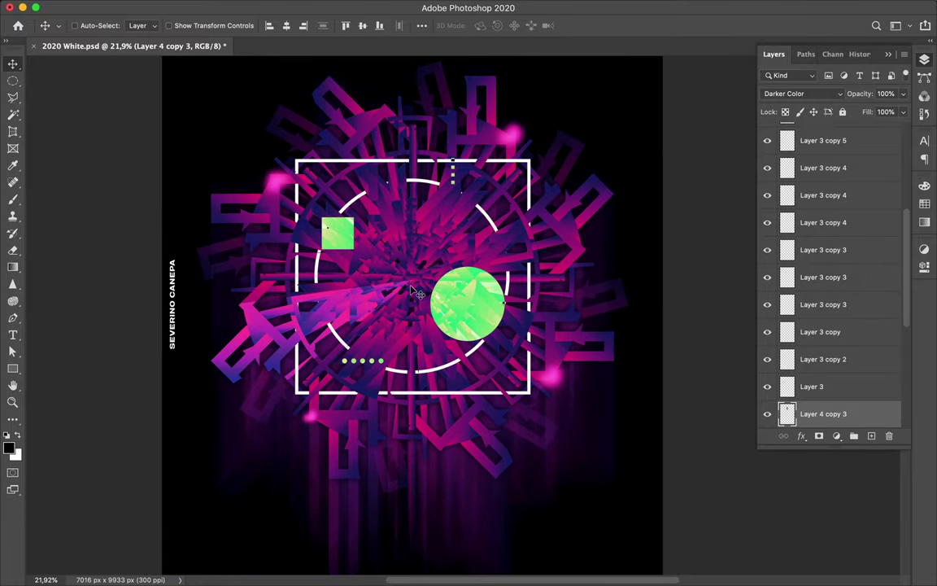
- Draw a large square around the white frame with no fill and a white outline
{"action": "left_click", "coordinate": [12, 369]}
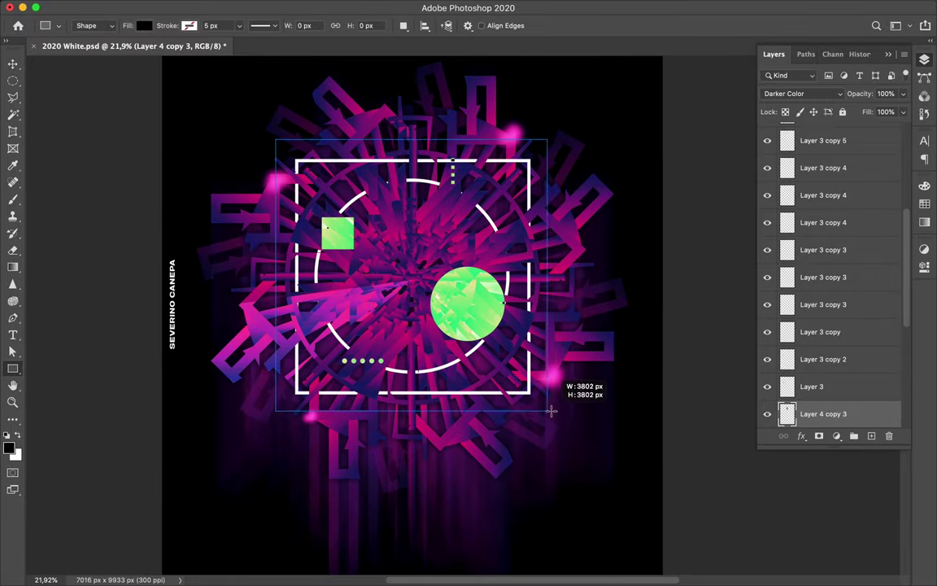
{"action": "left_click_drag", "start_coordinate": [549, 405], "coordinate": [552, 416]}
{"action": "left_click", "coordinate": [144, 25]}
{"action": "left_click", "coordinate": [66, 46]}
{"action": "left_click", "coordinate": [213, 25]}
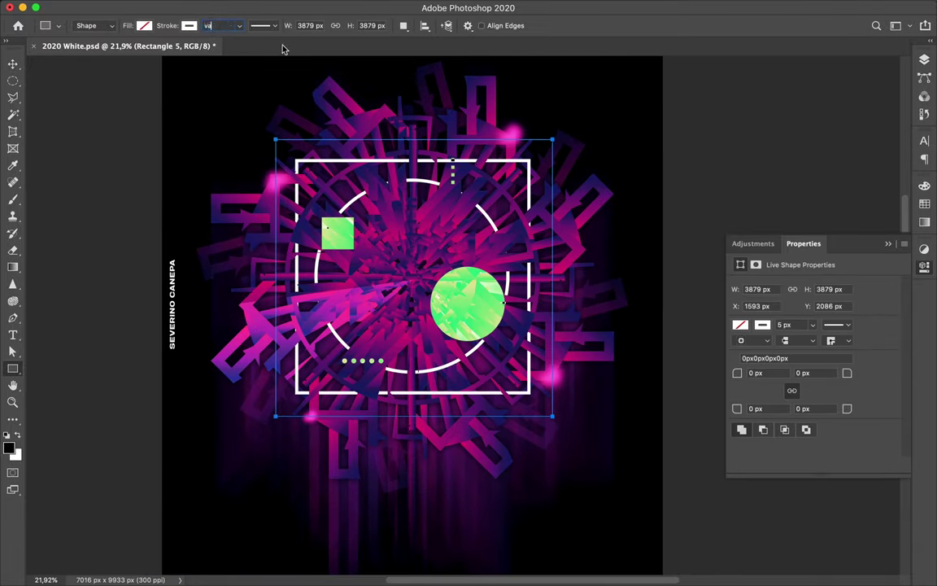
- Rotate the square outline 45 degrees
{"action": "key", "text": "v"}
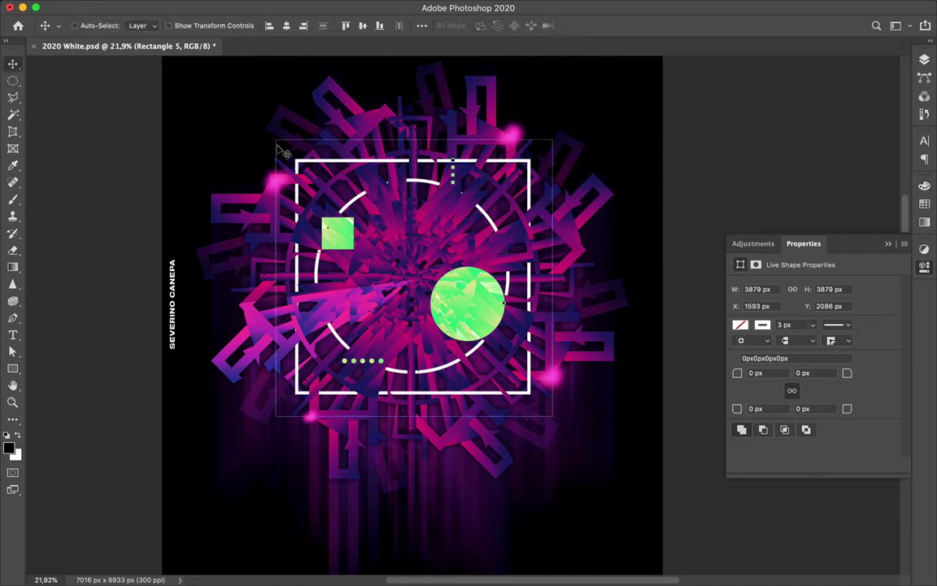
{"action": "key", "text": "ctrl+t"}
{"action": "left_click_drag", "start_coordinate": [281, 155], "coordinate": [416, 78]}
{"action": "key", "text": "Return"}
{"action": "key", "text": "Escape"}
{"action": "key", "text": "ctrl+t"}
{"action": "mouse_move", "coordinate": [272, 134]}
{"action": "left_mouse_down"}
{"action": "mouse_move", "coordinate": [416, 102]}
{"action": "mouse_move", "coordinate": [417, 77]}
{"action": "left_mouse_up"}
{"action": "key", "text": "F7"}
- Tilt the outline 8.4 degrees and make duplicates rotated to -15 degrees and other angles
{"action": "key", "text": "ctrl+t"}
{"action": "left_click_drag", "start_coordinate": [599, 153], "coordinate": [621, 182]}
{"action": "key", "text": "Return"}
{"action": "key", "text": "Return"}
{"action": "key", "text": "ctrl+alt+t"}
{"action": "mouse_move", "coordinate": [579, 138]}
{"action": "left_mouse_down"}
{"action": "mouse_move", "coordinate": [618, 163]}
{"action": "mouse_move", "coordinate": [696, 164]}
{"action": "left_mouse_up"}
{"action": "key", "text": "Return"}
{"action": "key", "text": "ctrl+alt+t"}
{"action": "key", "text": "Return"}
{"action": "key", "text": "ctrl+alt+t"}
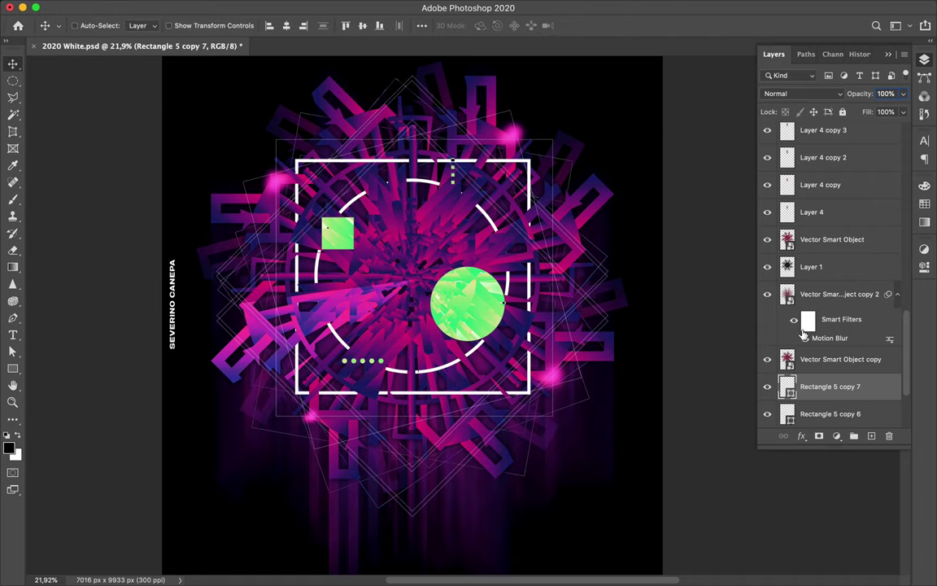
{"action": "left_click", "coordinate": [840, 358]}
{"action": "scroll", "coordinate": [433, 273], "scroll_direction": "down", "scroll_amount": 2}
{"action": "left_click", "coordinate": [434, 272], "text": "ctrl"}
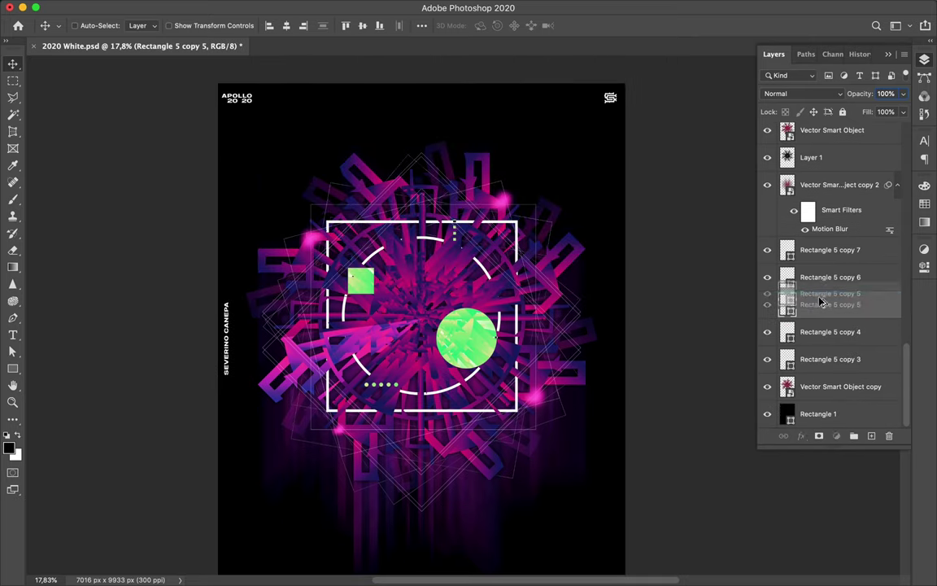
- Rotate another square outline copy and shift it into place
{"action": "left_click_drag", "start_coordinate": [821, 303], "coordinate": [822, 305]}
{"action": "key", "text": "ctrl+t"}
{"action": "left_click_drag", "start_coordinate": [521, 162], "coordinate": [502, 146]}
{"action": "key", "text": "Return"}
{"action": "left_click_drag", "start_coordinate": [529, 342], "coordinate": [539, 355]}
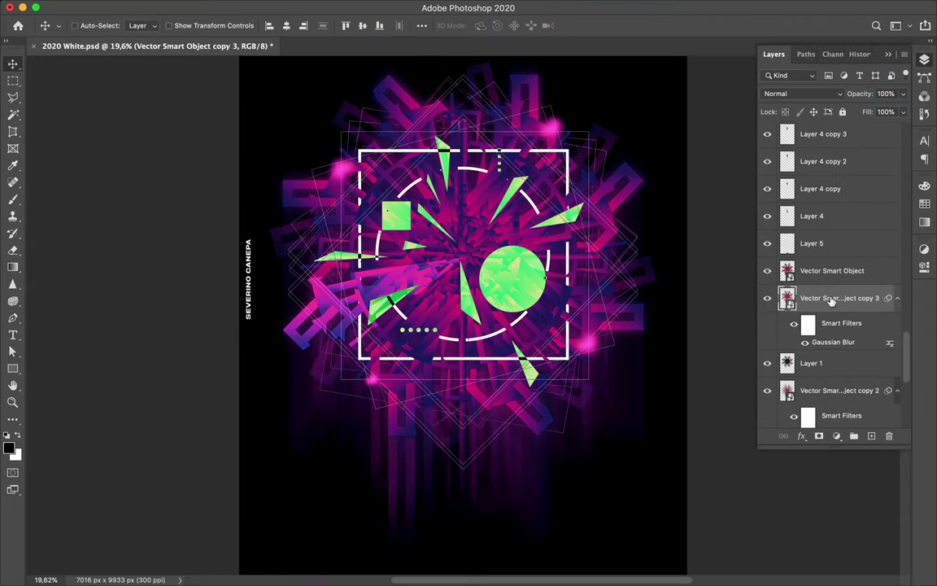
- Duplicate the burst layer and set the copy's blend mode to Dissolve
{"action": "key", "text": "super+j"}
{"action": "left_click", "coordinate": [801, 94]}
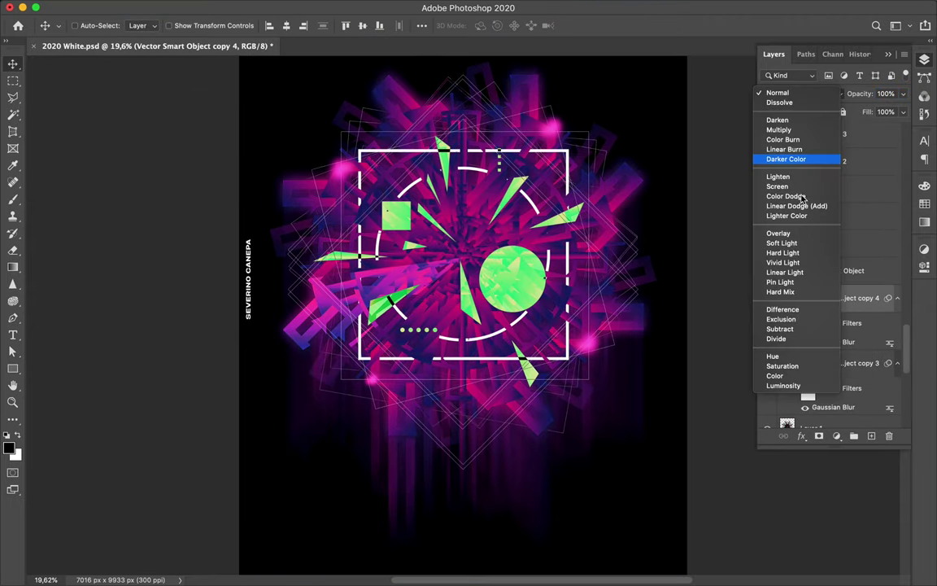
{"action": "left_click", "coordinate": [780, 103]}
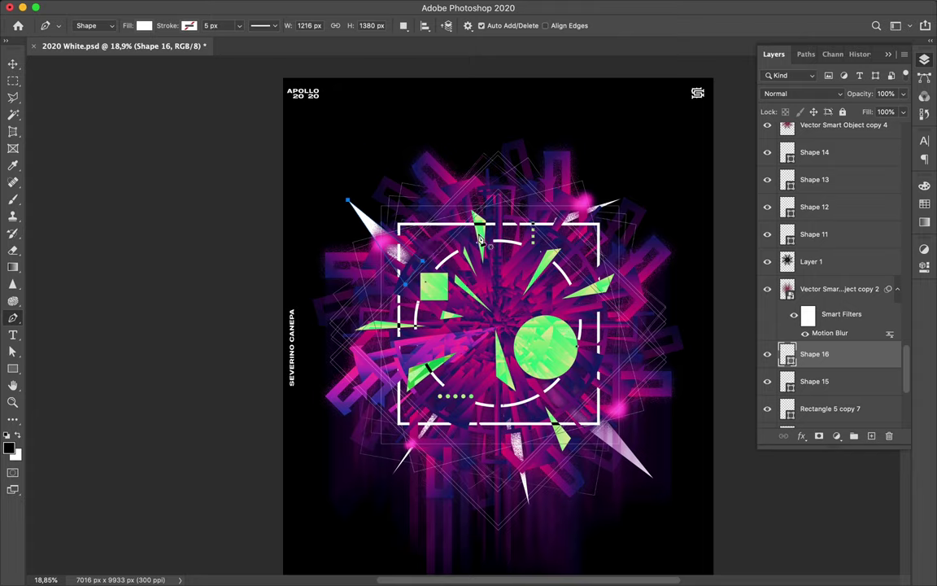
- Isolate the newly drawn white spike's layer
{"action": "double_click", "coordinate": [455, 288]}
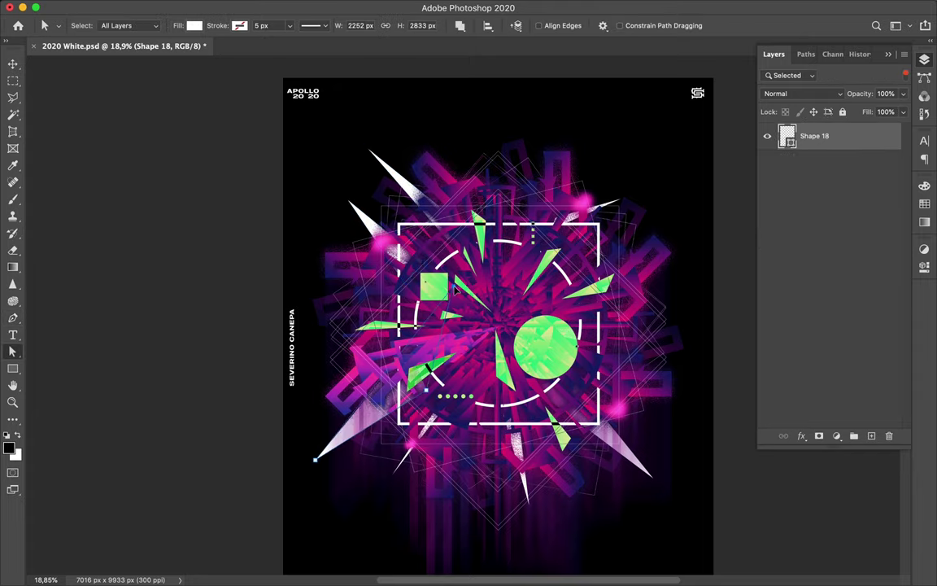